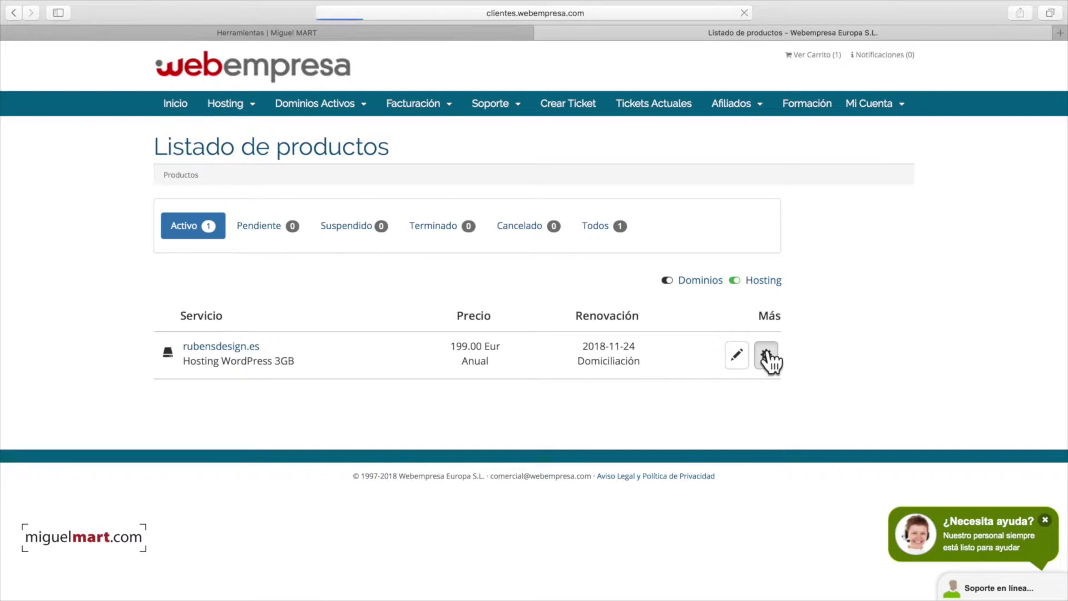
- Launch the rubensdesign.es hosting's cPanel in a new tab from the Webempresa client area
{"action": "scroll", "coordinate": [704, 357], "scroll_direction": "down", "scroll_amount": 1}
{"action": "scroll", "coordinate": [705, 358], "scroll_direction": "down", "scroll_amount": 7}
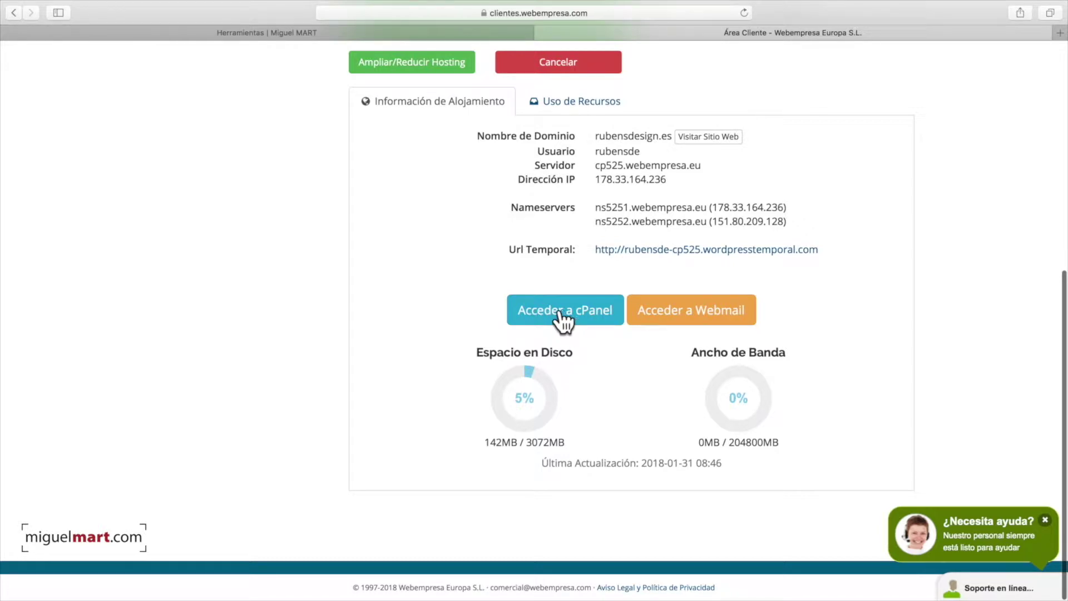
{"action": "left_click", "coordinate": [545, 309]}
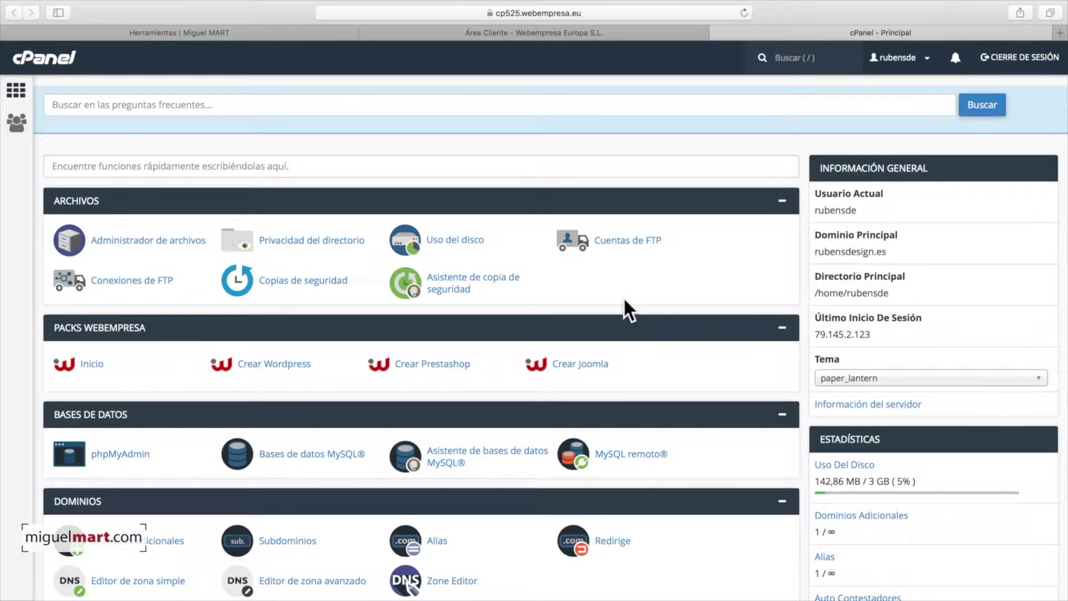
- Open the Packs Webempresa start page listing WordPress, PrestaShop and Joomla packs
{"action": "left_click", "coordinate": [92, 366]}
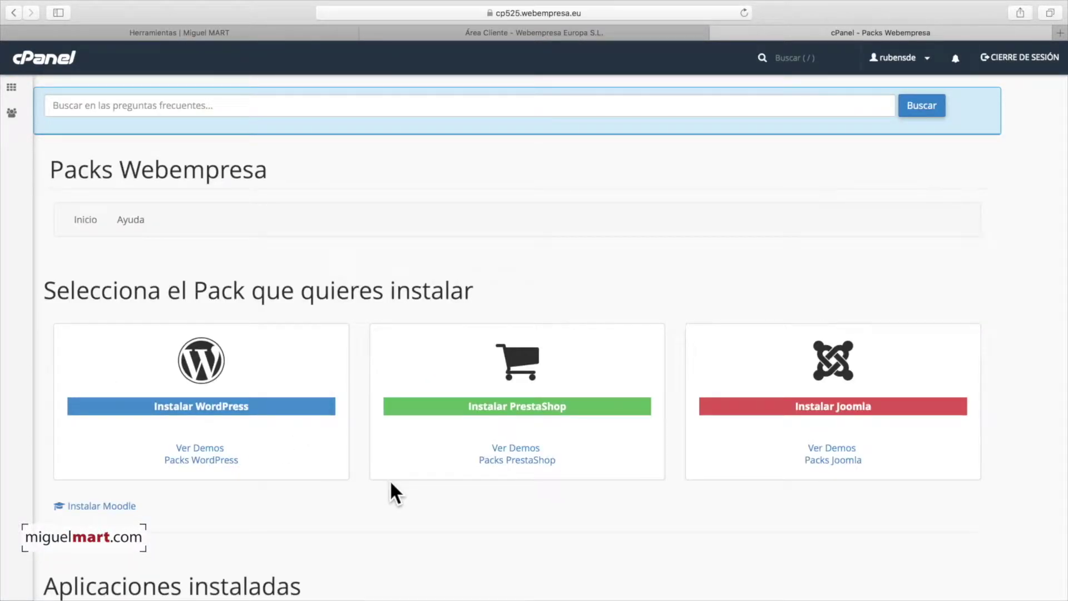
{"action": "scroll", "coordinate": [390, 483], "scroll_direction": "down", "scroll_amount": 3}
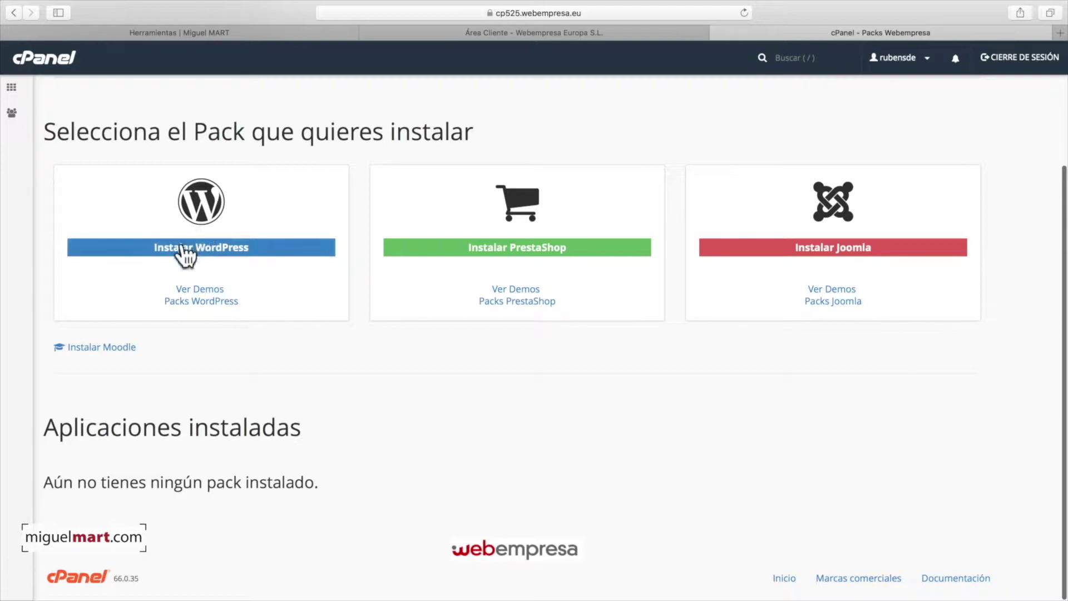
- List the WordPress packs and scroll down to the plain Pack Wordpress (wpwordpress, 4.9)
{"action": "left_click", "coordinate": [205, 253]}
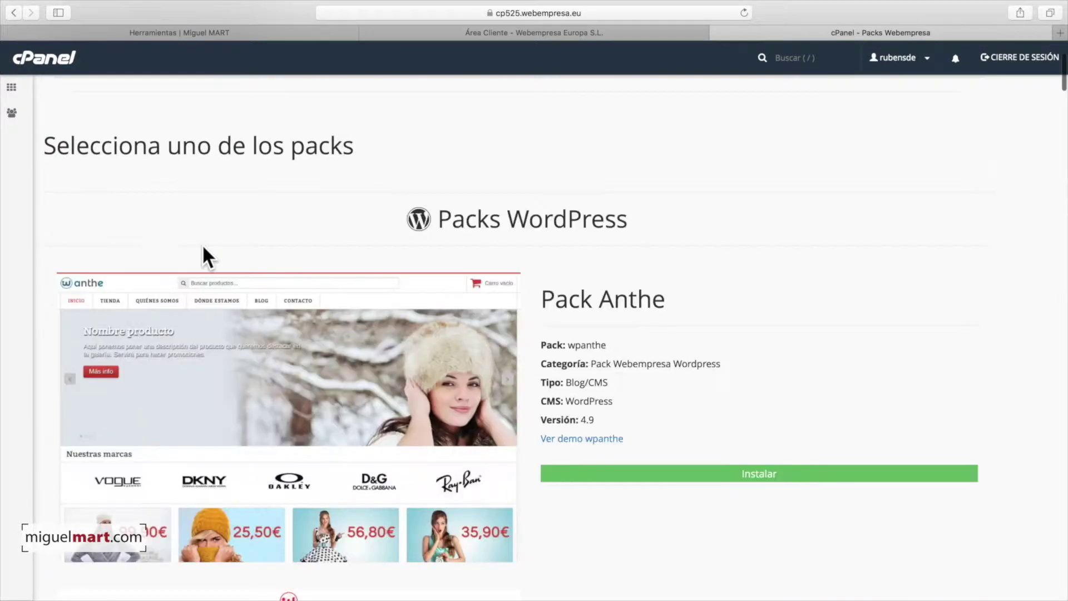
{"action": "scroll", "coordinate": [832, 328], "scroll_direction": "down", "scroll_amount": 5}
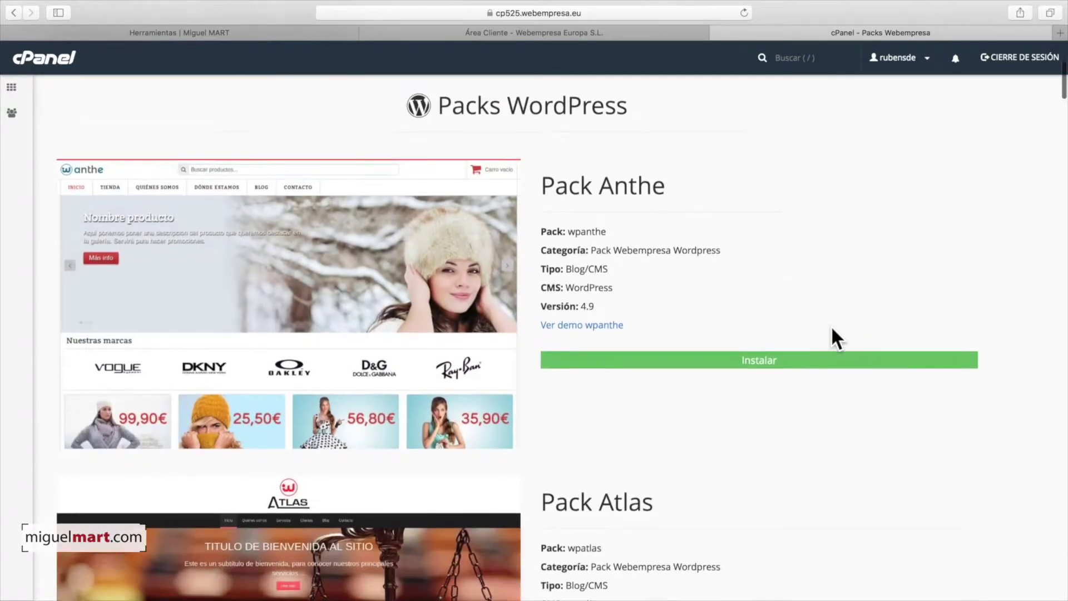
{"action": "scroll", "coordinate": [849, 420], "scroll_direction": "down", "scroll_amount": 10}
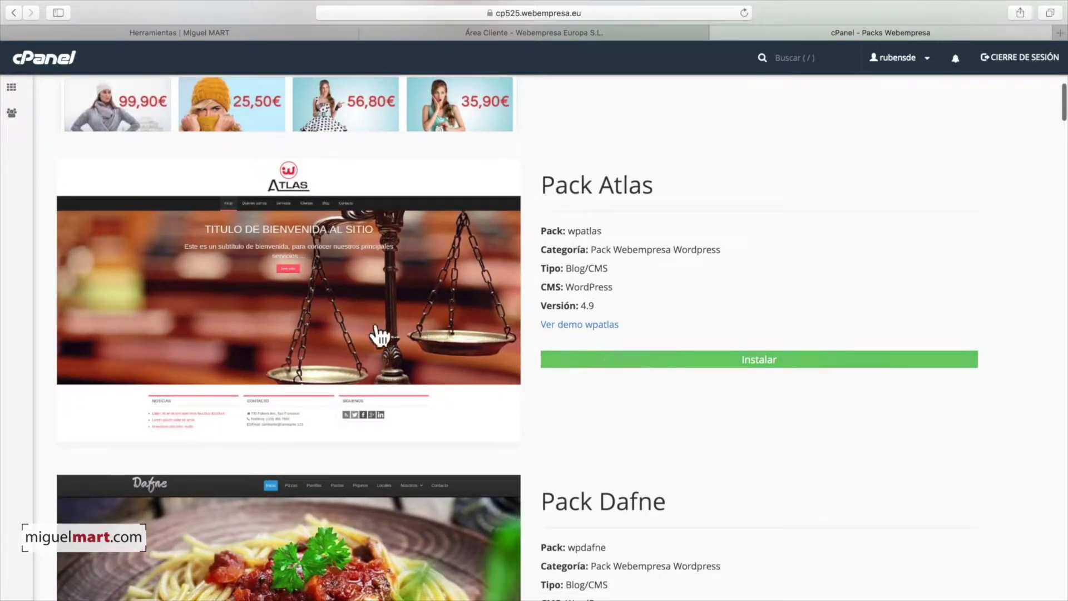
{"action": "scroll", "coordinate": [640, 356], "scroll_direction": "down", "scroll_amount": 1}
{"action": "scroll", "coordinate": [641, 359], "scroll_direction": "down", "scroll_amount": 20}
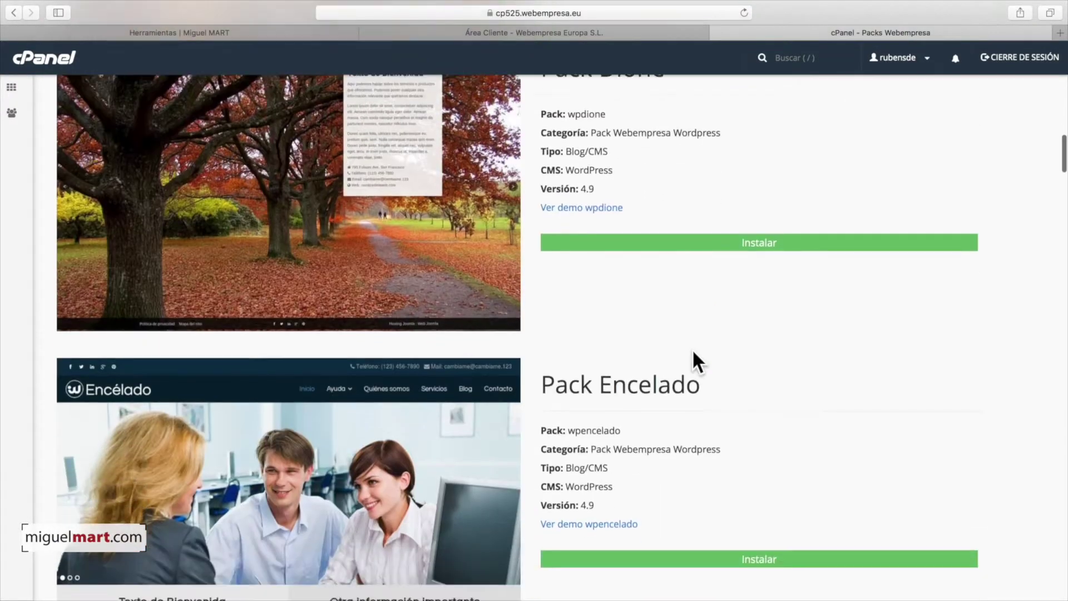
{"action": "scroll", "coordinate": [695, 362], "scroll_direction": "down", "scroll_amount": 20}
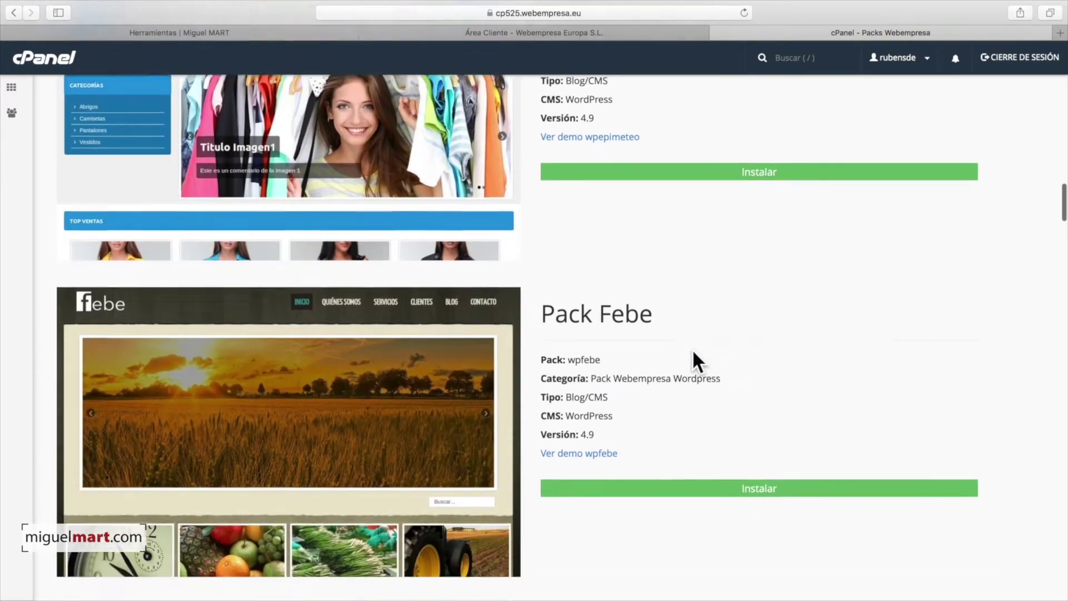
{"action": "scroll", "coordinate": [696, 362], "scroll_direction": "down", "scroll_amount": 20}
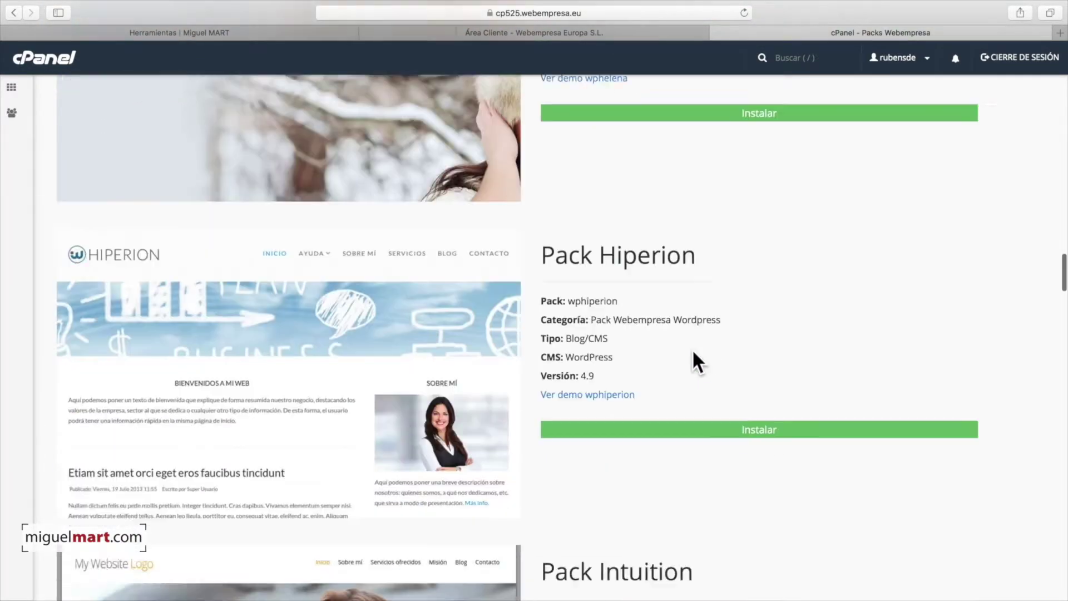
{"action": "scroll", "coordinate": [696, 361], "scroll_direction": "down", "scroll_amount": 20}
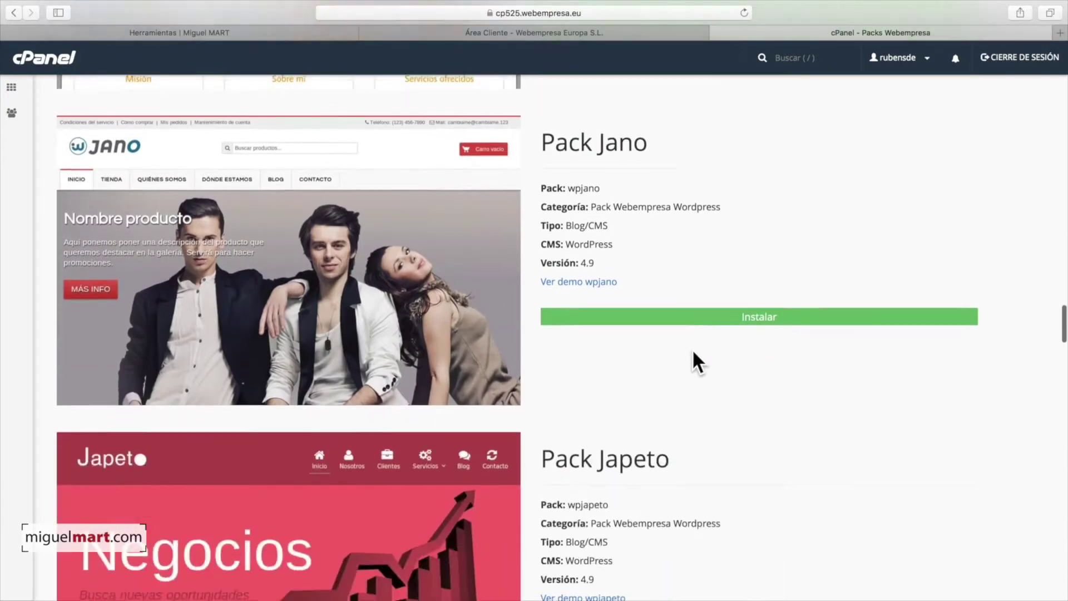
{"action": "scroll", "coordinate": [696, 363], "scroll_direction": "down", "scroll_amount": 20}
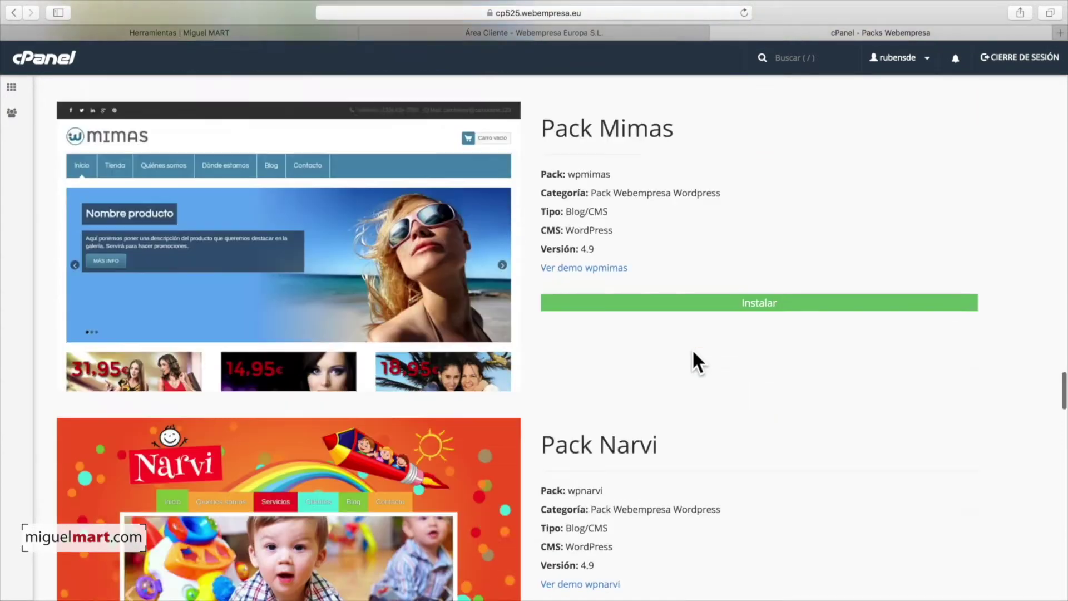
{"action": "scroll", "coordinate": [695, 362], "scroll_direction": "down", "scroll_amount": 20}
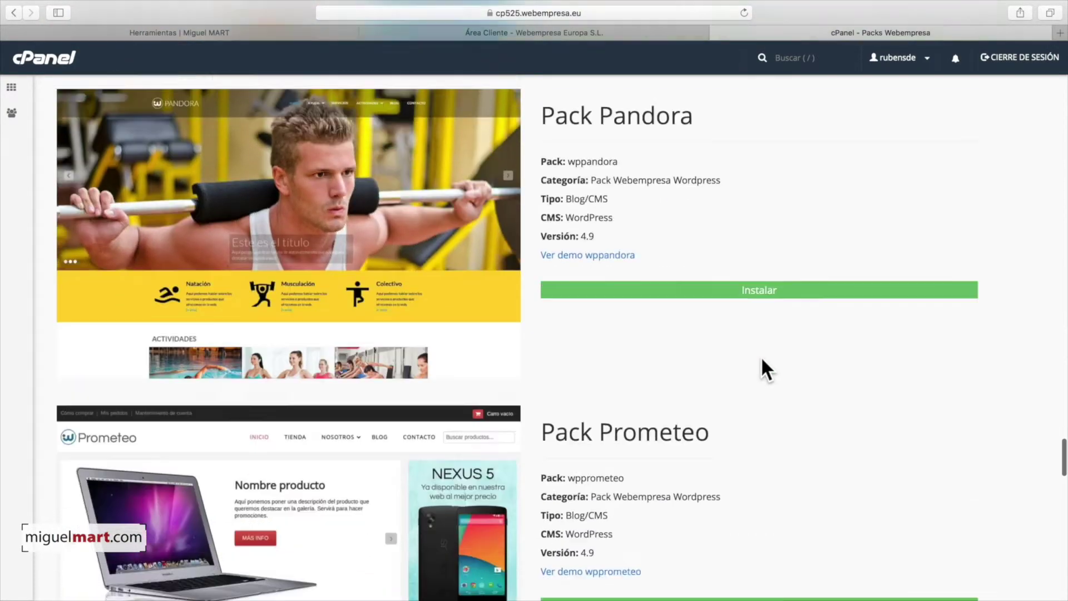
{"action": "scroll", "coordinate": [761, 359], "scroll_direction": "down", "scroll_amount": 20}
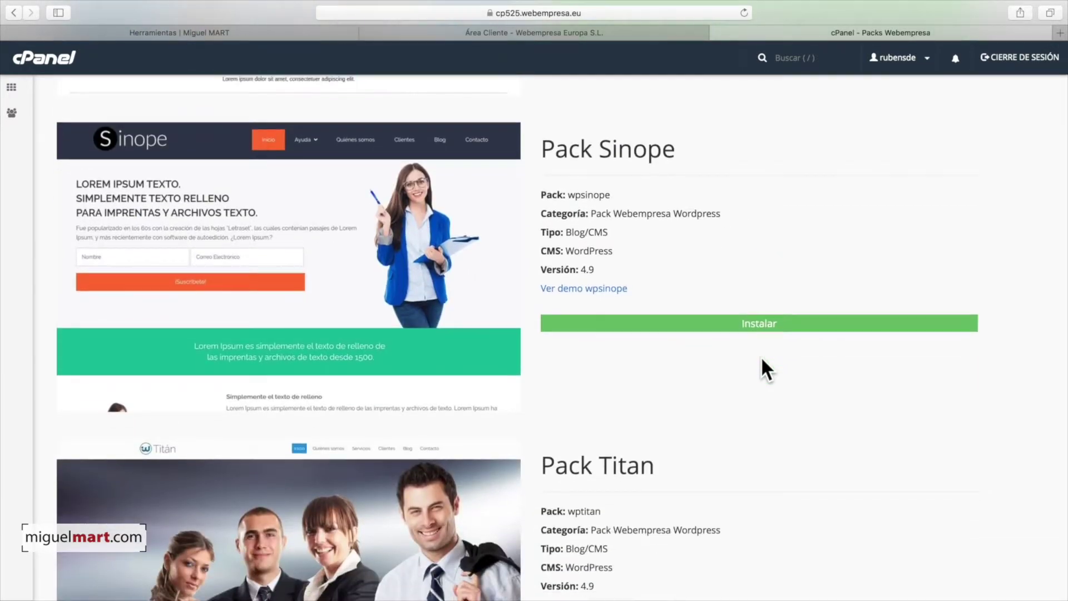
{"action": "scroll", "coordinate": [763, 358], "scroll_direction": "down", "scroll_amount": 20}
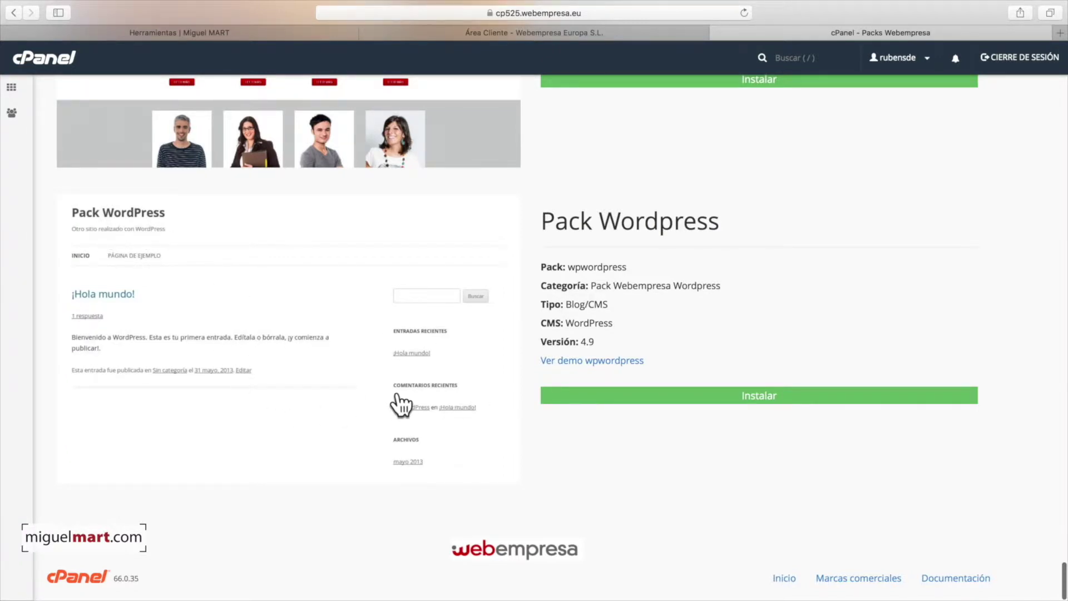
- Start installing the basic Pack Wordpress and name the site 'Mi Web'
{"action": "left_click", "coordinate": [756, 396]}
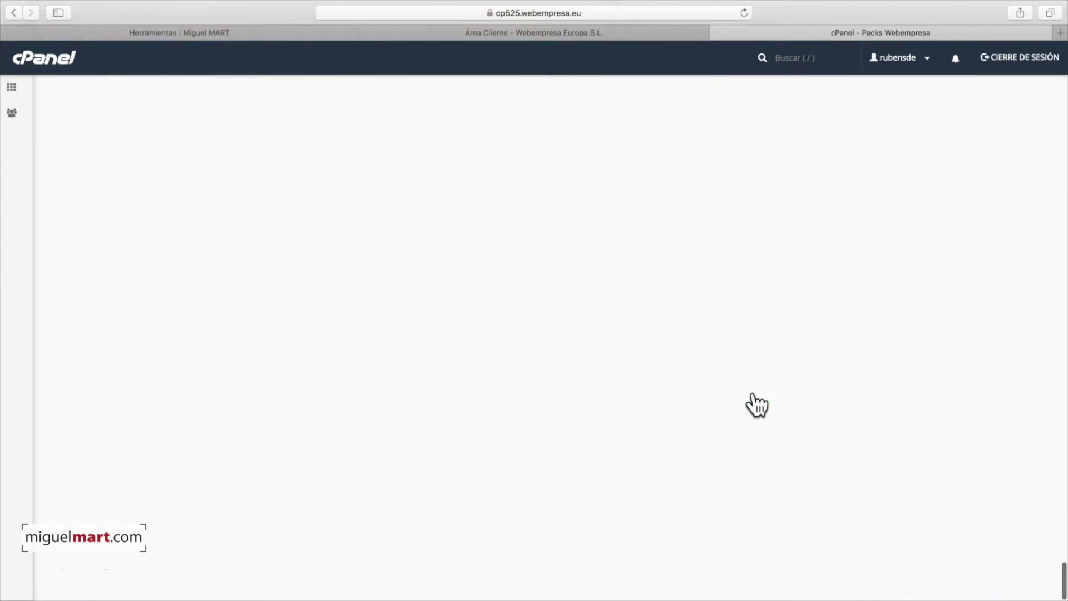
{"action": "scroll", "coordinate": [657, 135], "scroll_direction": "up", "scroll_amount": 3}
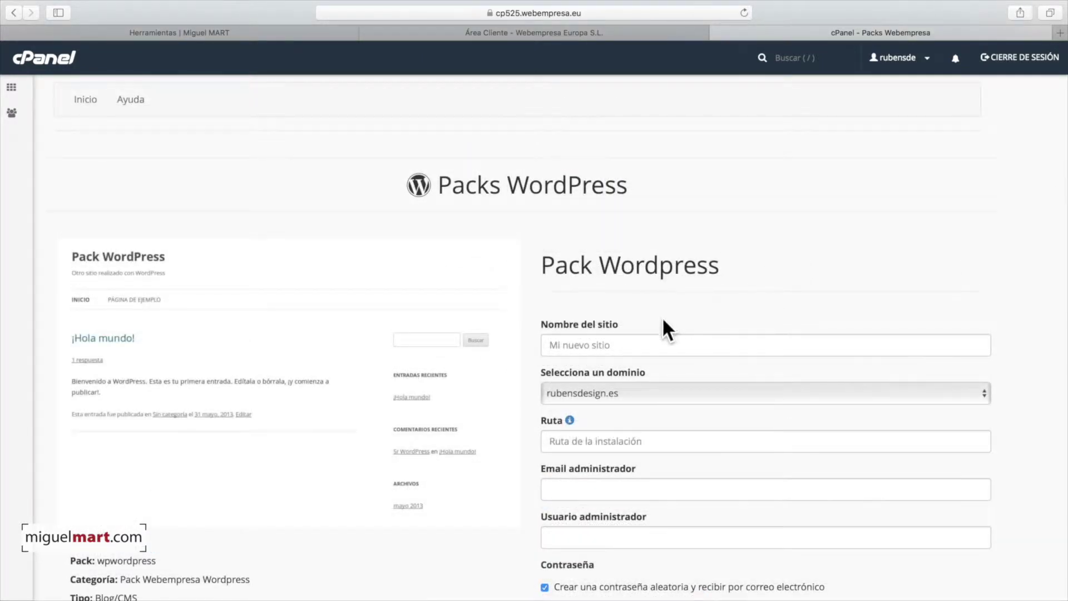
{"action": "scroll", "coordinate": [636, 376], "scroll_direction": "down", "scroll_amount": 2}
{"action": "scroll", "coordinate": [612, 350], "scroll_direction": "up", "scroll_amount": 1}
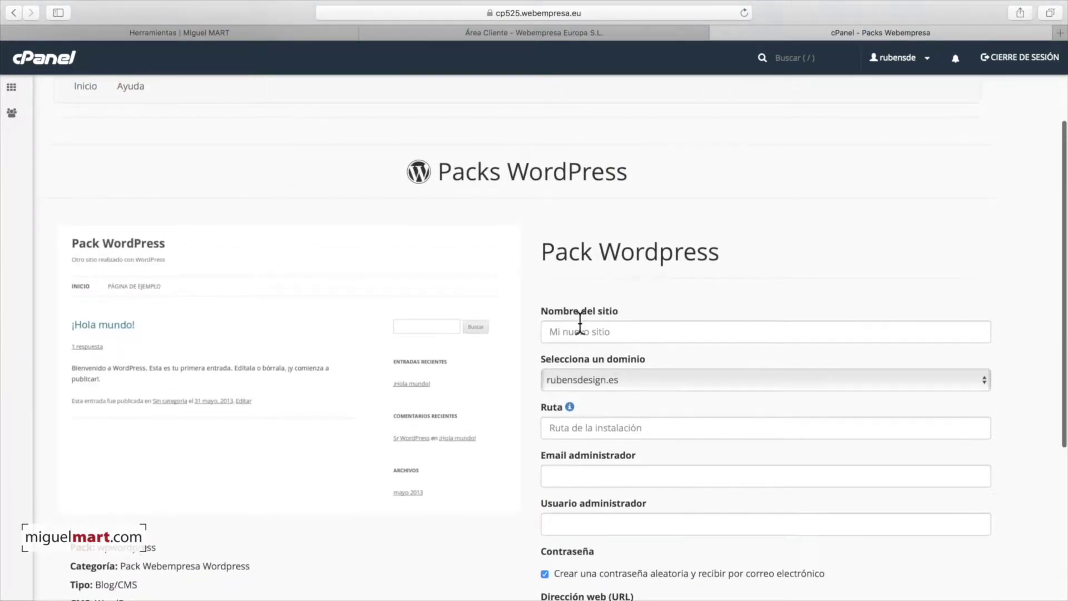
{"action": "left_click", "coordinate": [575, 330]}
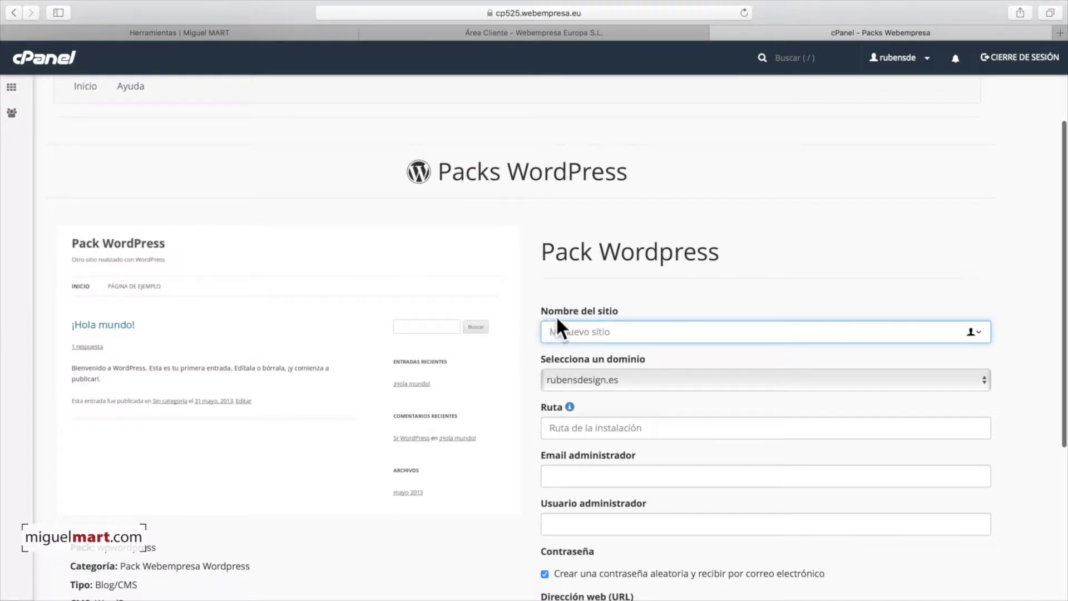
{"action": "type", "text": "Mi Web"}
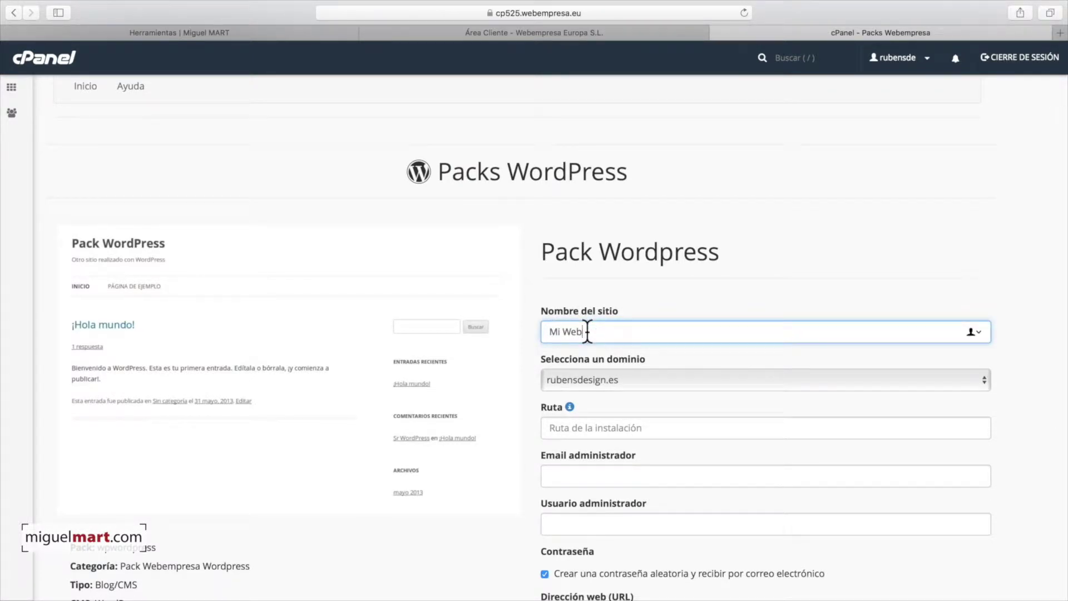
- Fill in the administrator e-mail address in the install form
{"action": "scroll", "coordinate": [651, 334], "scroll_direction": "down", "scroll_amount": 3}
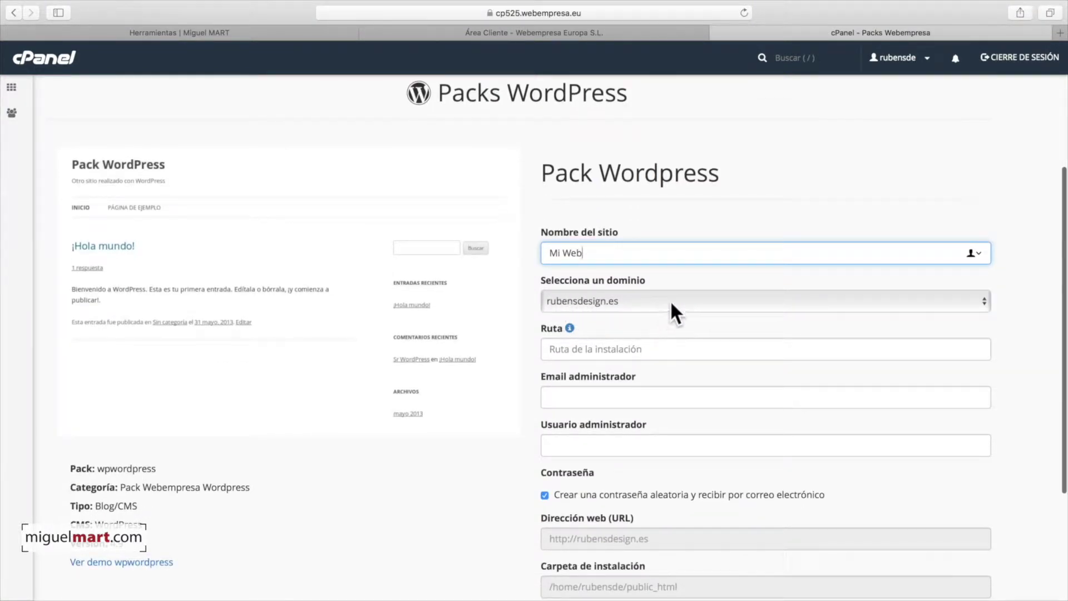
{"action": "scroll", "coordinate": [633, 327], "scroll_direction": "down", "scroll_amount": 1}
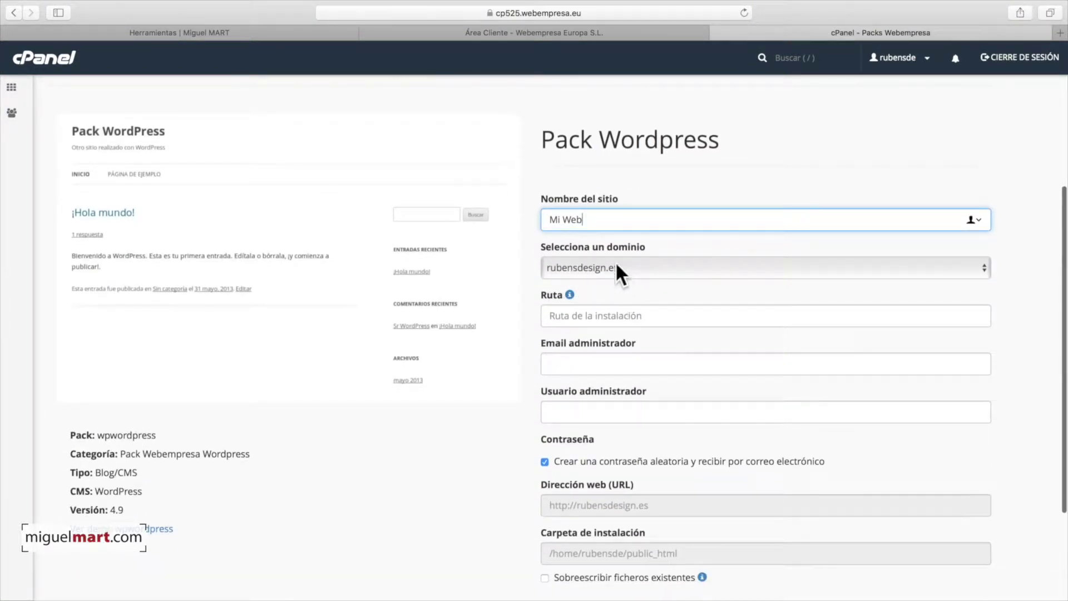
{"action": "scroll", "coordinate": [626, 300], "scroll_direction": "down", "scroll_amount": 2}
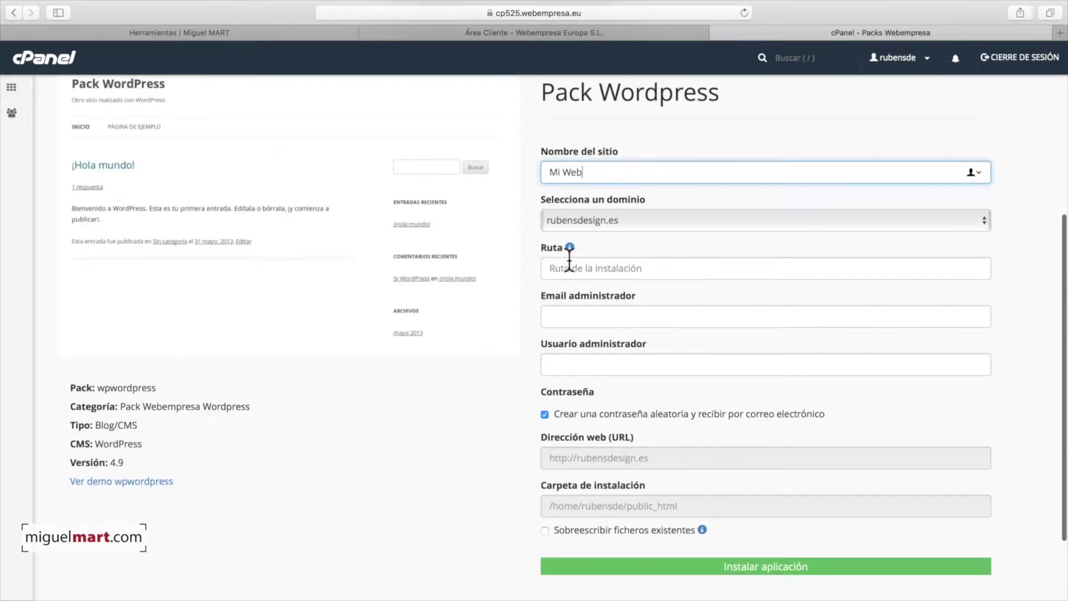
{"action": "left_click", "coordinate": [571, 309]}
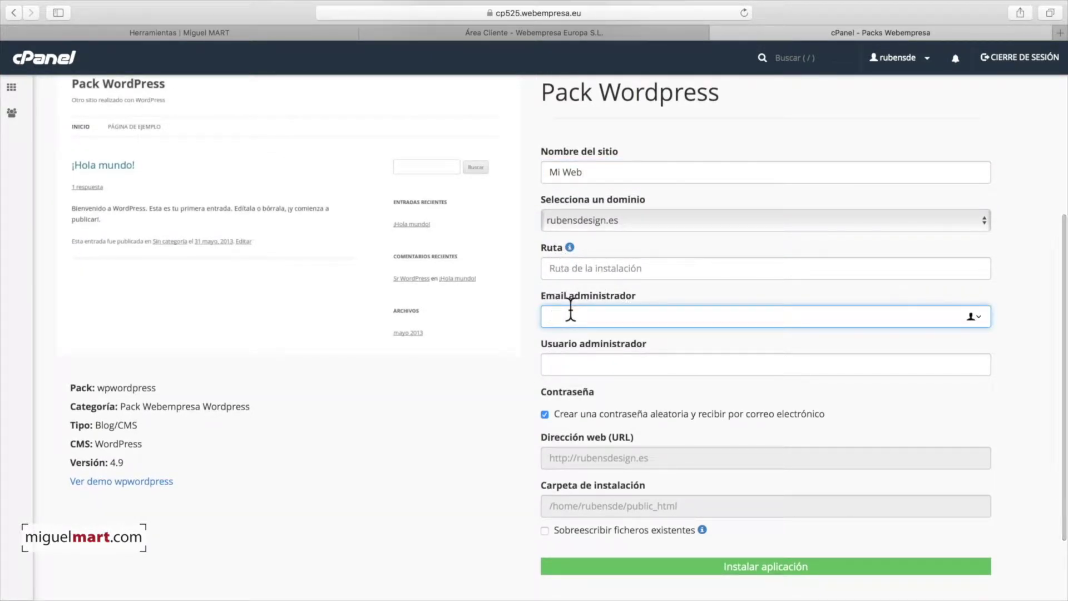
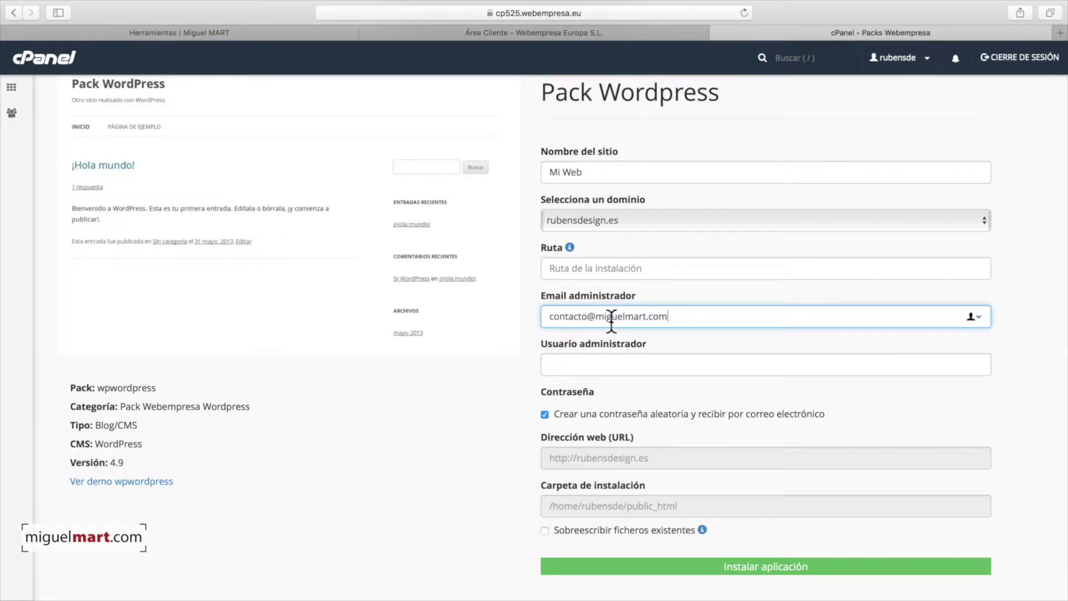
{"action": "left_click", "coordinate": [693, 337]}
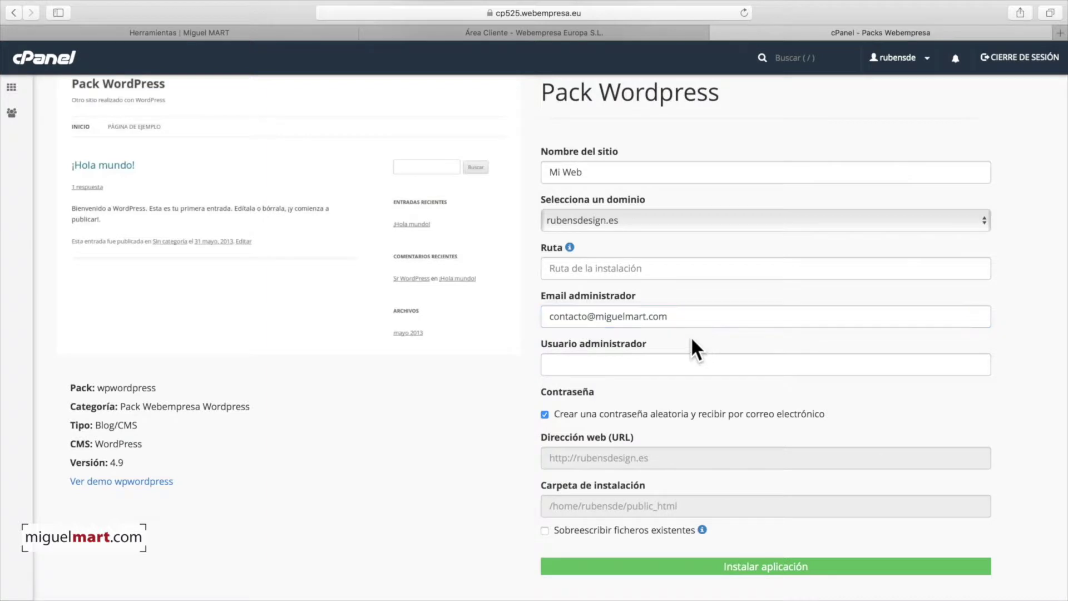
{"action": "scroll", "coordinate": [672, 335], "scroll_direction": "down", "scroll_amount": 2}
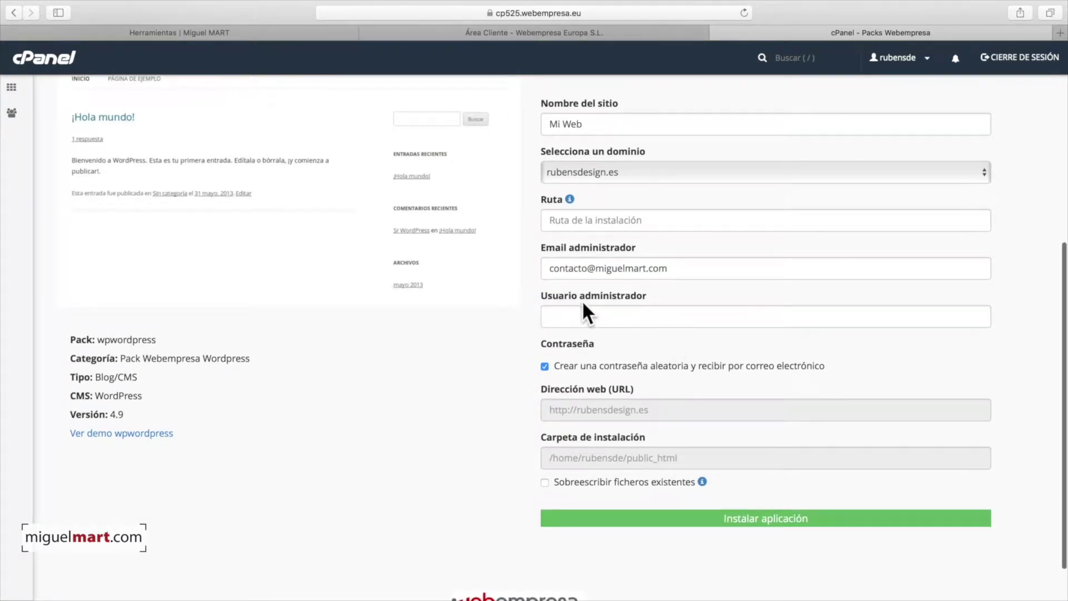
- Enter the admin username, allow overwriting existing files, and install WordPress
{"action": "left_click", "coordinate": [593, 317]}
{"action": "type", "text": "Miguel"}
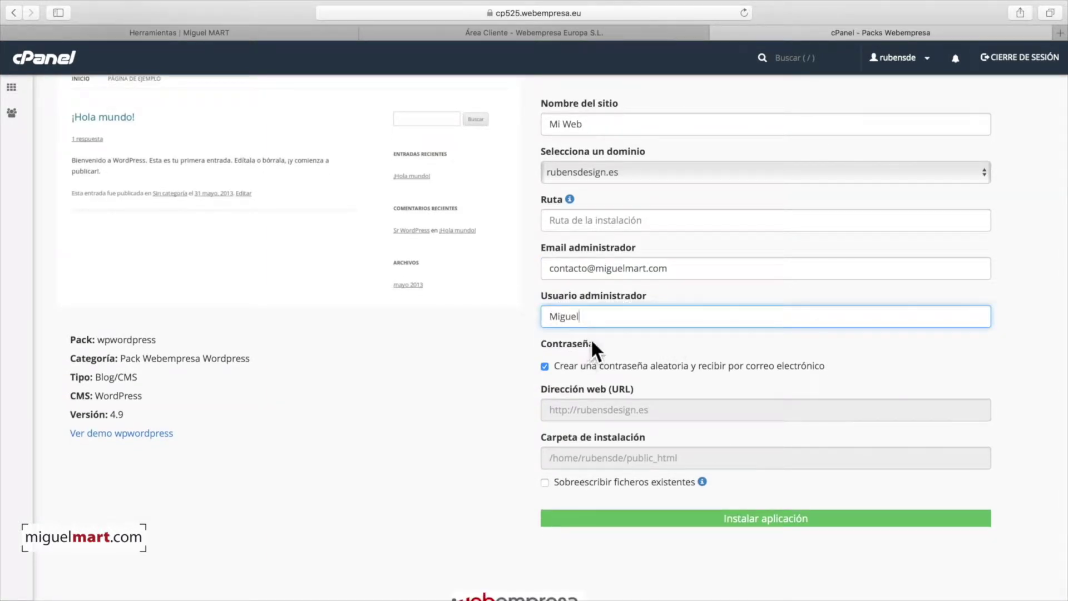
{"action": "left_click", "coordinate": [623, 331]}
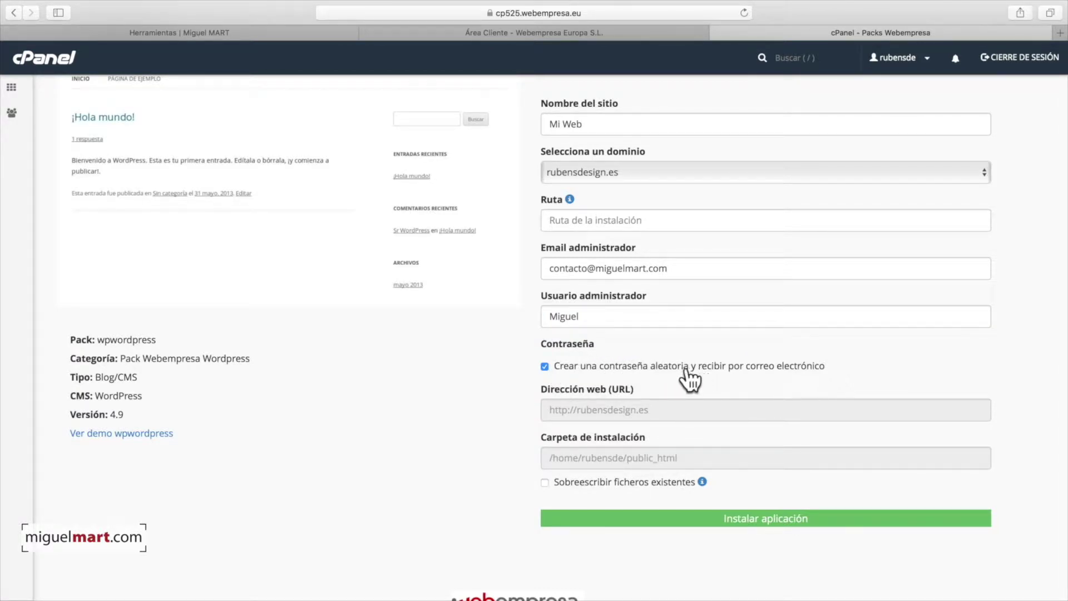
{"action": "scroll", "coordinate": [768, 366], "scroll_direction": "down", "scroll_amount": 2}
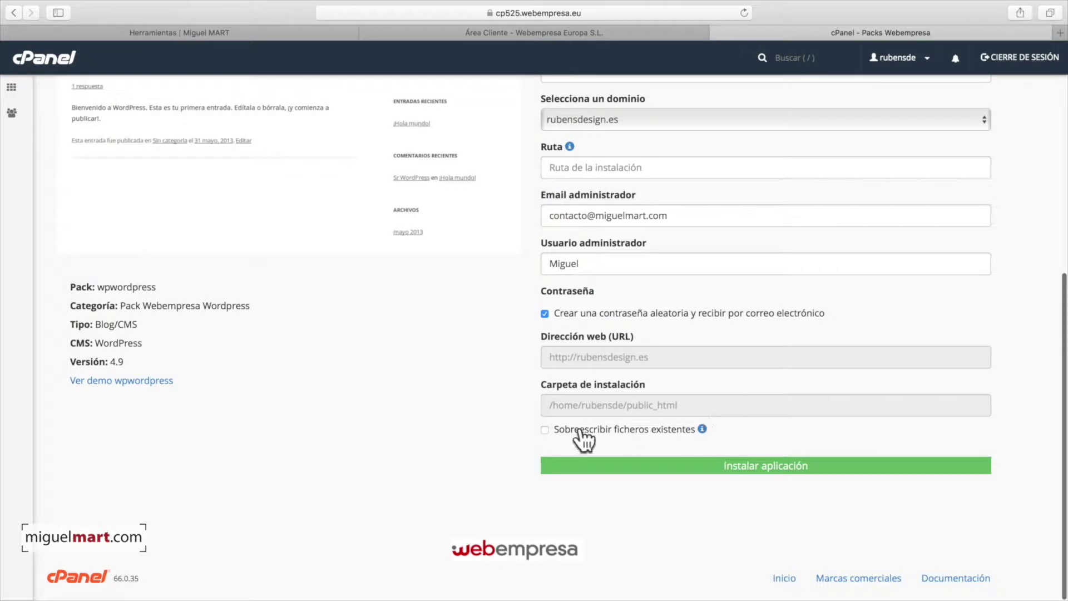
{"action": "left_click", "coordinate": [545, 430]}
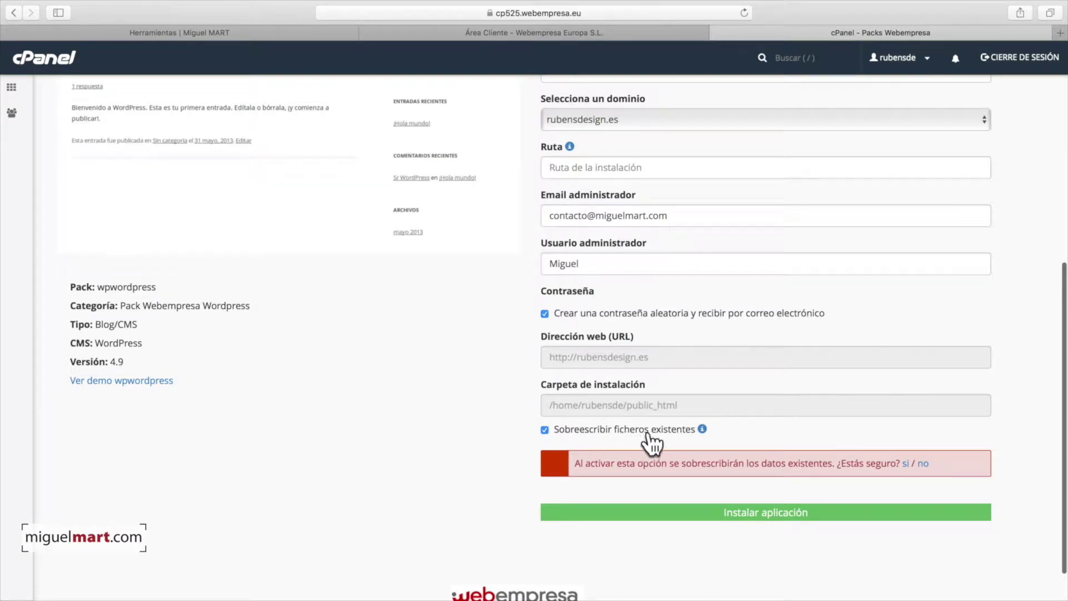
{"action": "left_click", "coordinate": [905, 463]}
{"action": "left_click", "coordinate": [767, 463]}
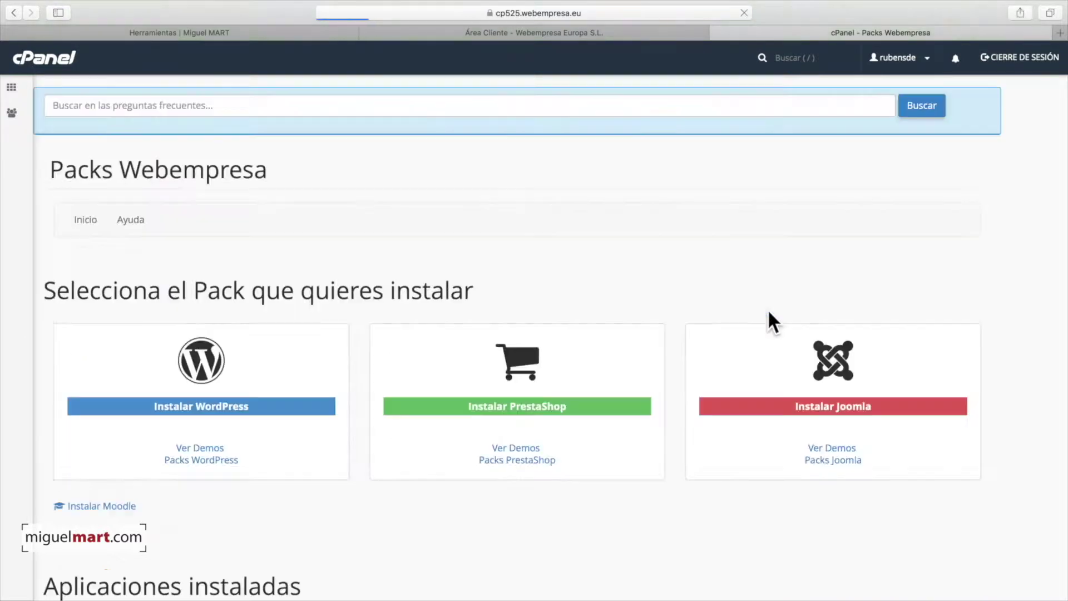
{"action": "scroll", "coordinate": [572, 331], "scroll_direction": "down", "scroll_amount": 3}
{"action": "scroll", "coordinate": [340, 323], "scroll_direction": "down", "scroll_amount": 1}
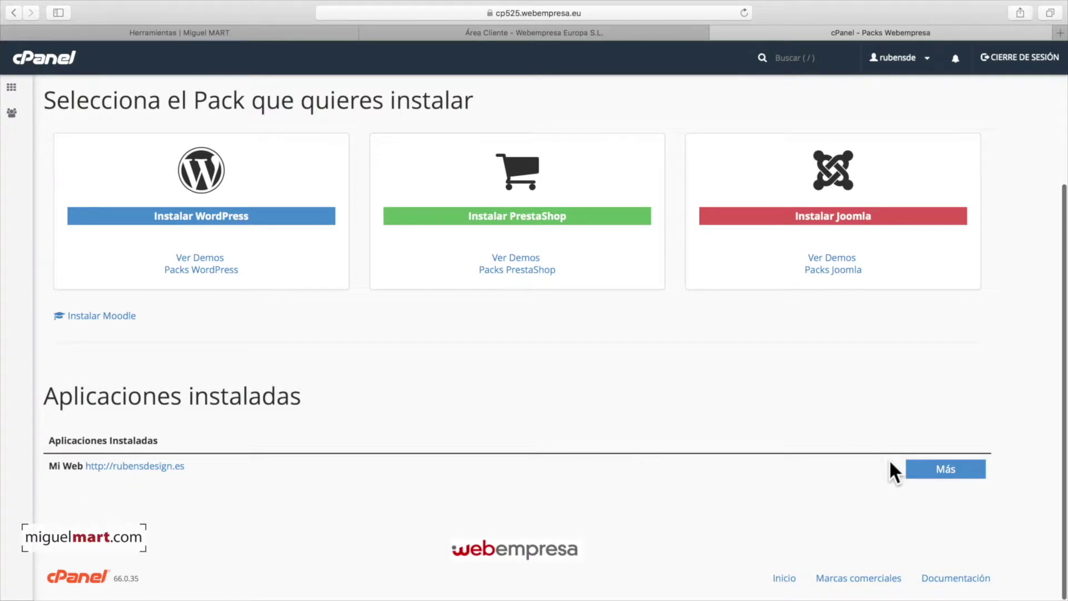
{"action": "left_click", "coordinate": [940, 474]}
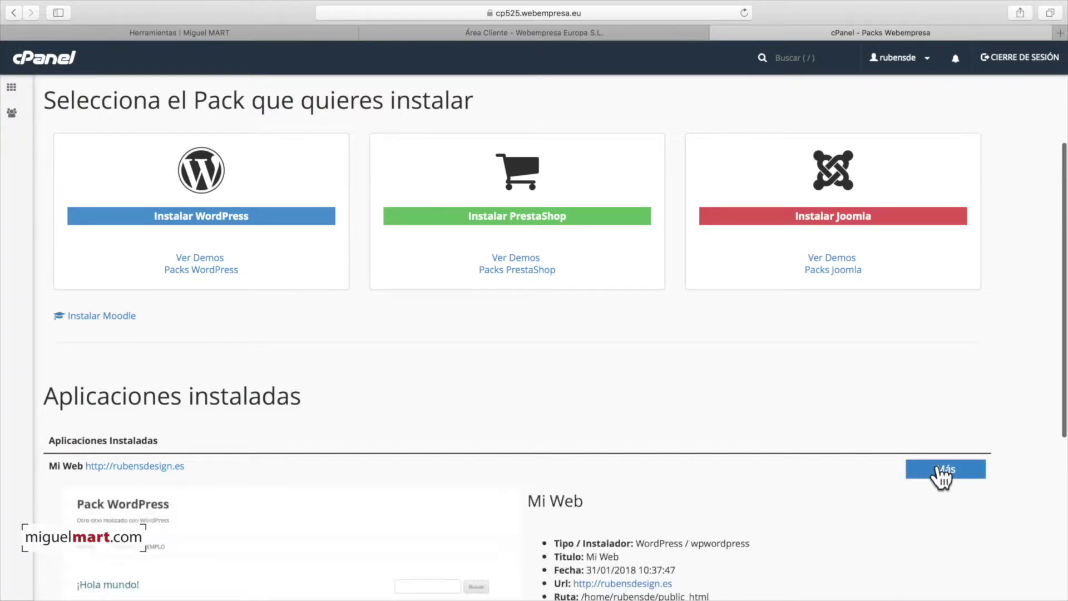
{"action": "scroll", "coordinate": [904, 464], "scroll_direction": "down", "scroll_amount": 5}
{"action": "scroll", "coordinate": [903, 461], "scroll_direction": "down", "scroll_amount": 2}
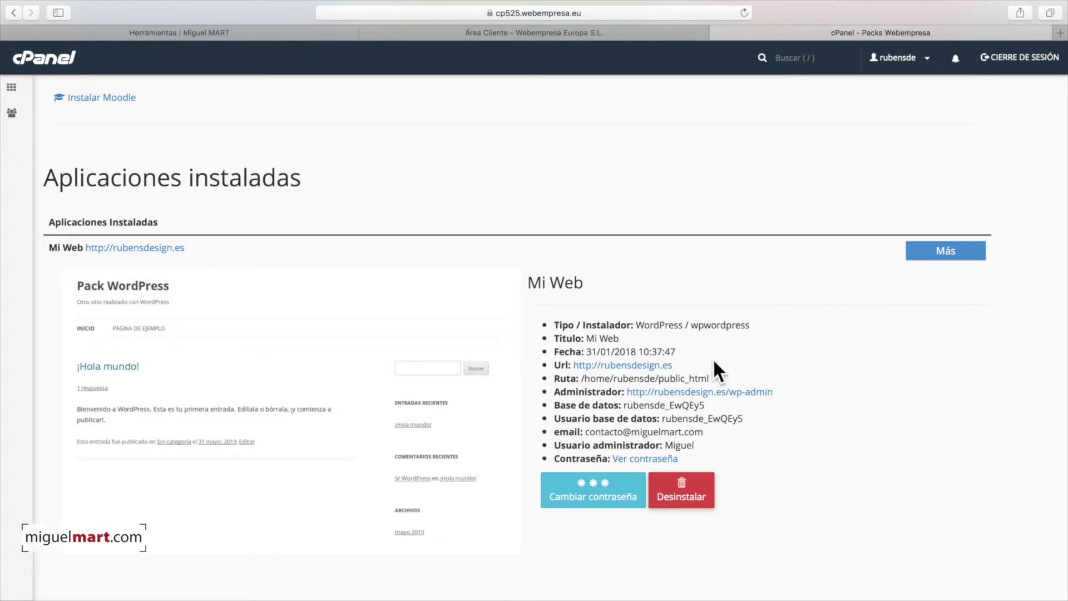
{"action": "left_click", "coordinate": [656, 365]}
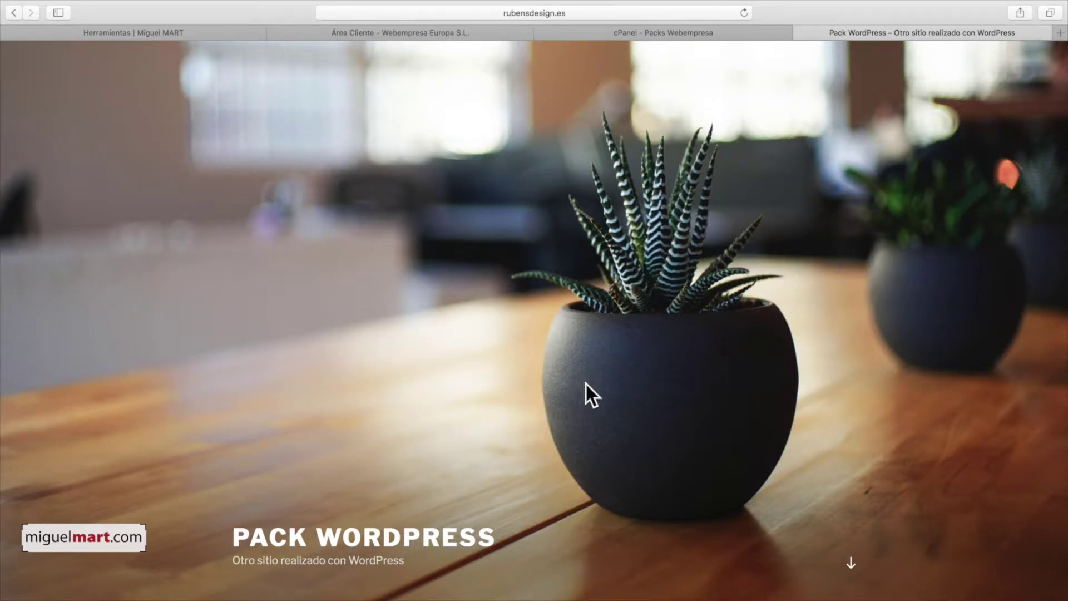
{"action": "scroll", "coordinate": [594, 383], "scroll_direction": "down", "scroll_amount": 10}
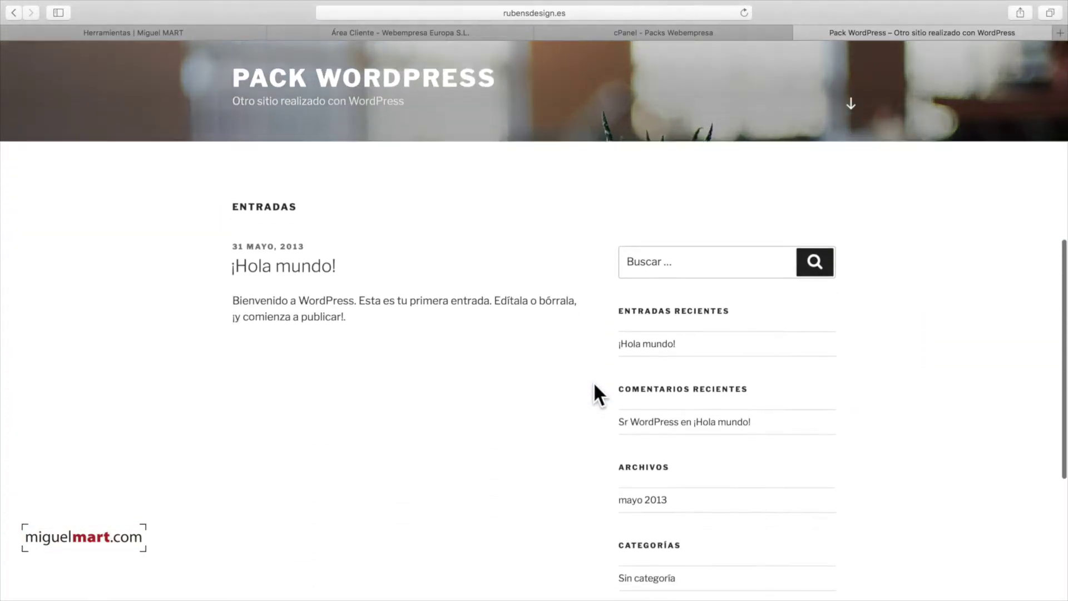
{"action": "scroll", "coordinate": [593, 381], "scroll_direction": "down", "scroll_amount": 5}
{"action": "scroll", "coordinate": [593, 381], "scroll_direction": "up", "scroll_amount": 15}
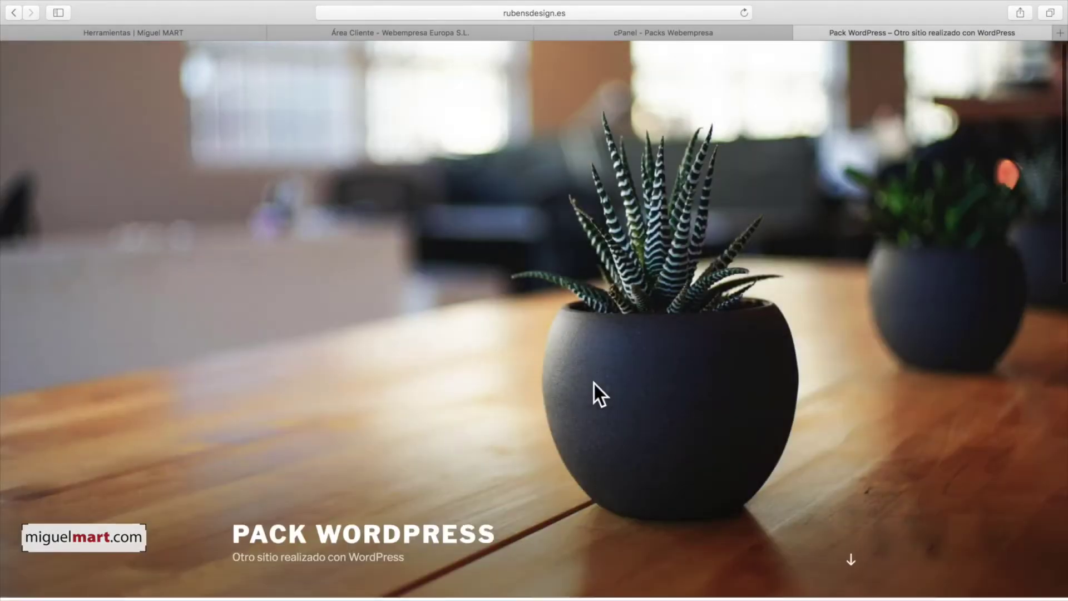
{"action": "scroll", "coordinate": [594, 383], "scroll_direction": "down", "scroll_amount": 10}
{"action": "scroll", "coordinate": [593, 381], "scroll_direction": "up", "scroll_amount": 15}
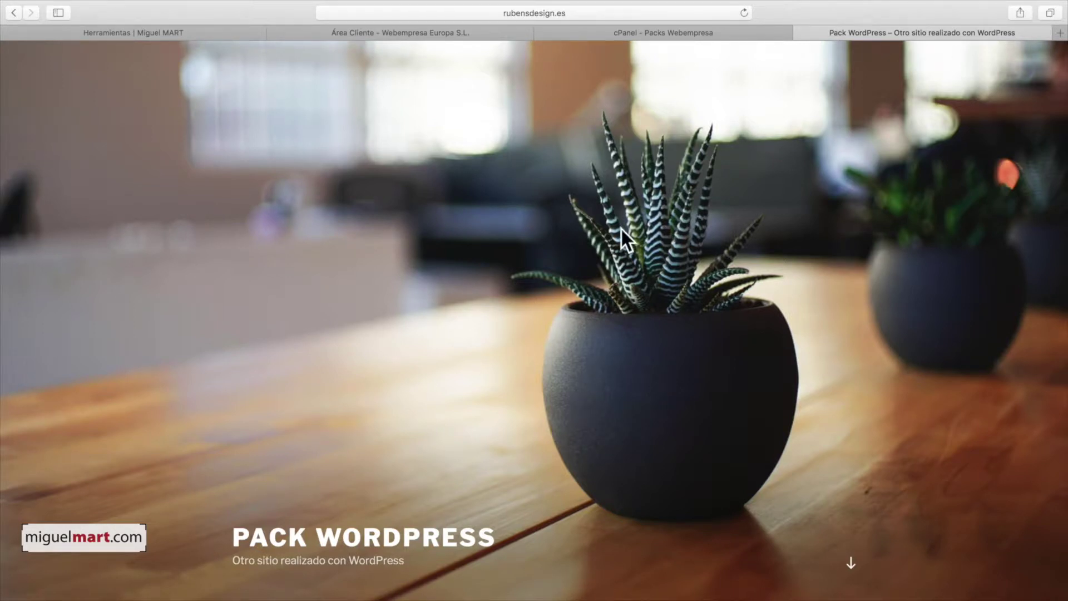
- Log in at rubensdesign.es/wp-admin with the admin username and pasted password, declining to save it
{"action": "left_click", "coordinate": [595, 11]}
{"action": "left_click", "coordinate": [512, 13]}
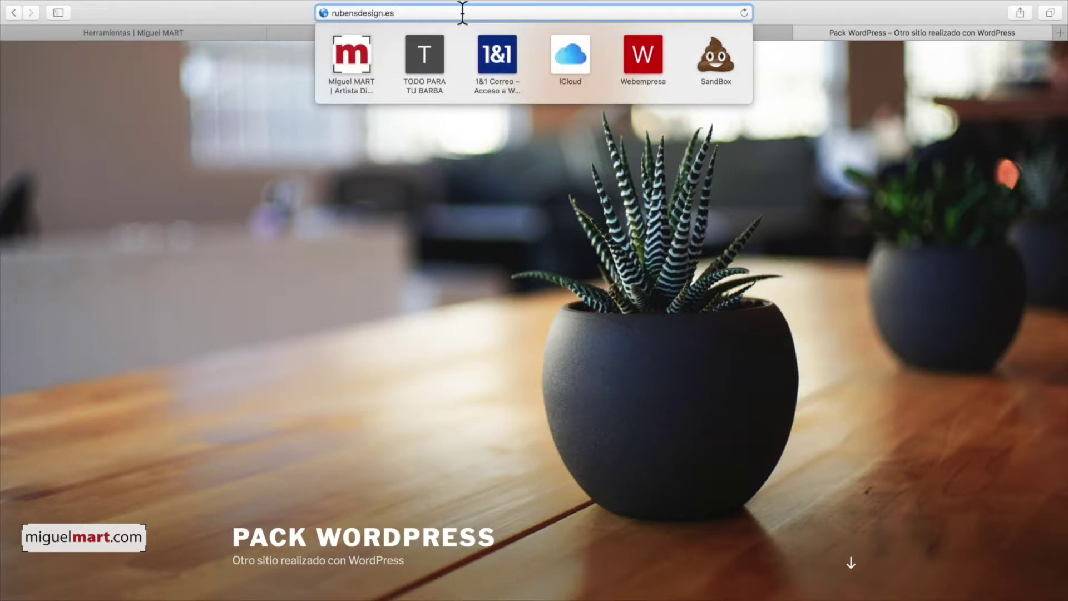
{"action": "type", "text": "/"}
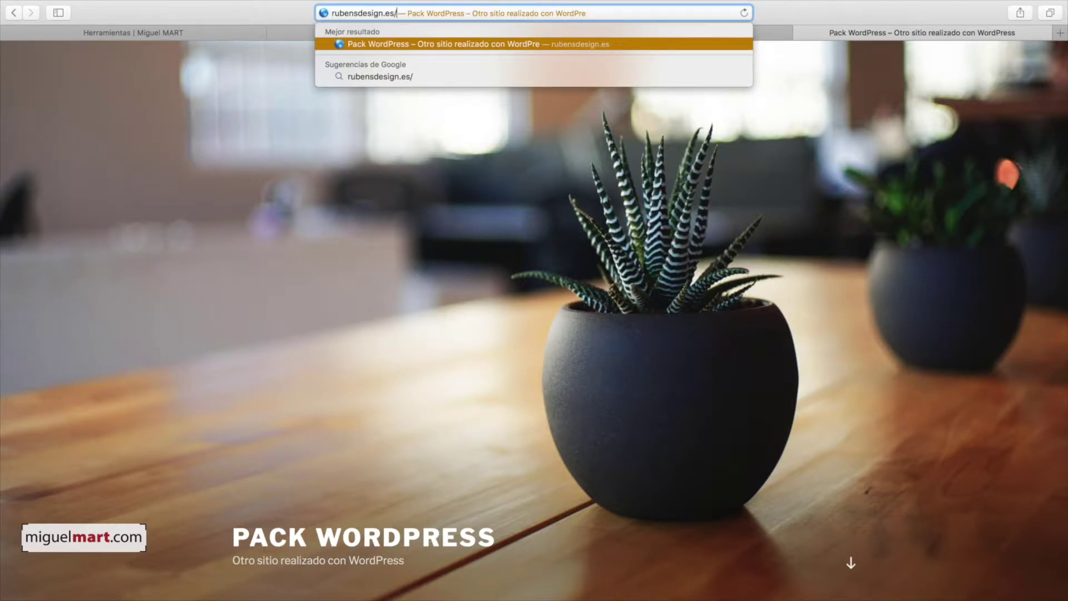
{"action": "type", "text": "wp-admin"}
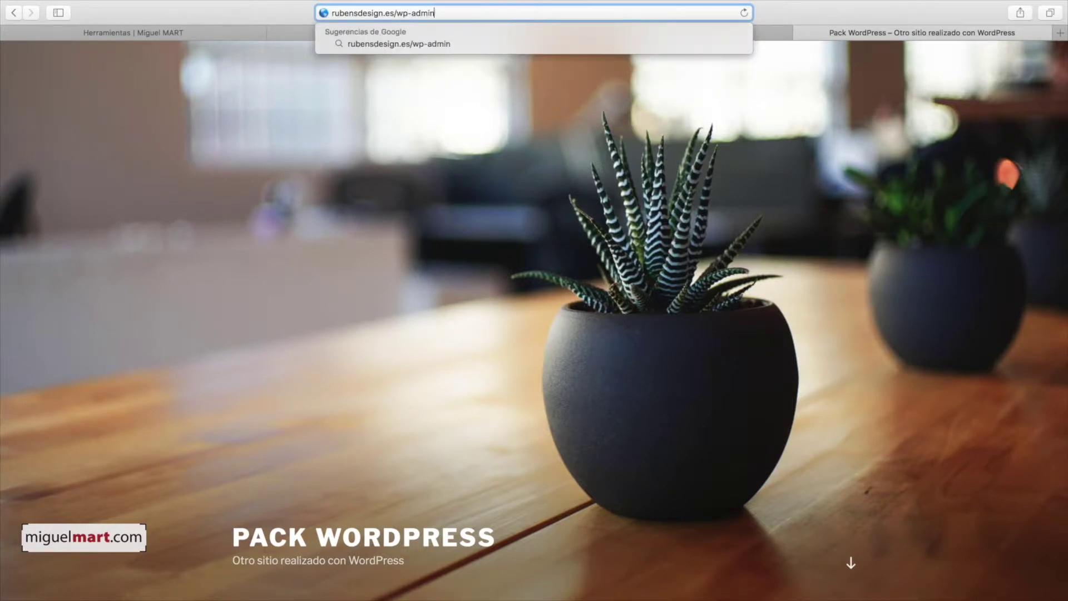
{"action": "key", "text": "Return"}
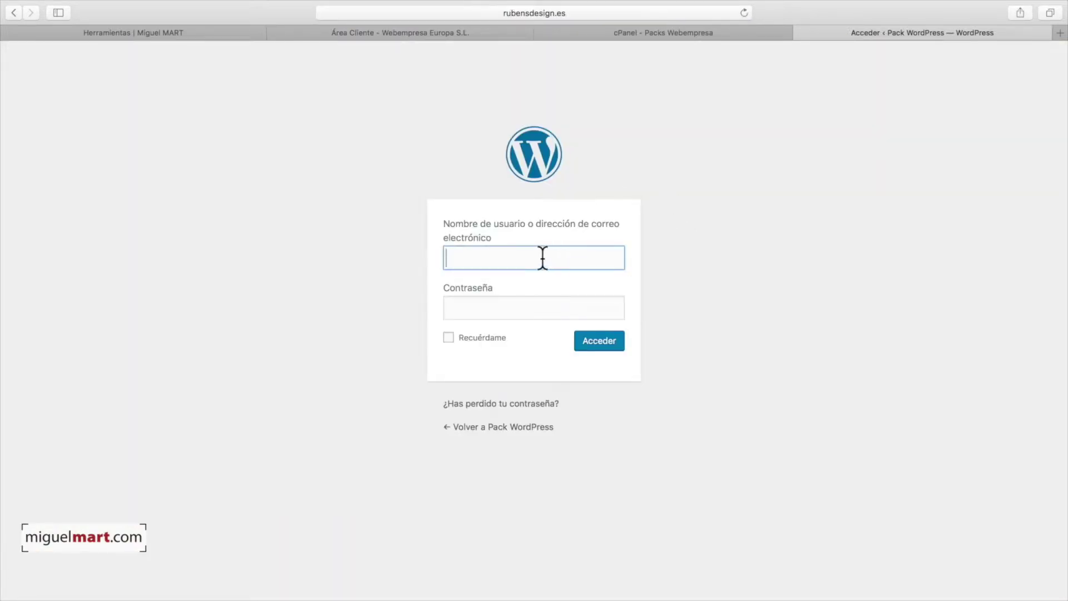
{"action": "type", "text": "Miguel"}
{"action": "left_click", "coordinate": [526, 316]}
{"action": "key", "text": "super+v"}
{"action": "left_click", "coordinate": [582, 348]}
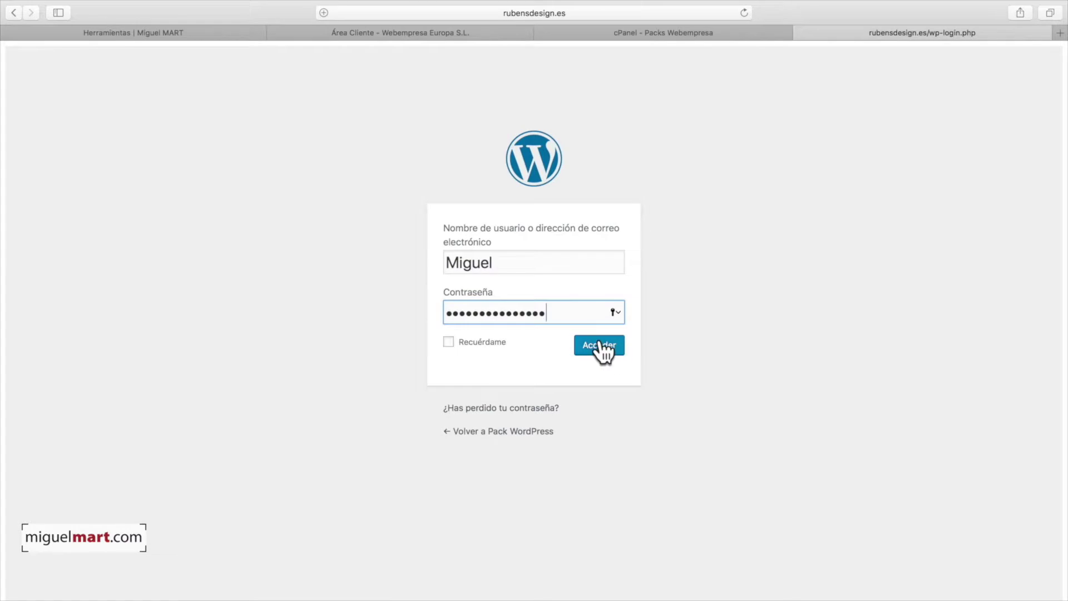
{"action": "left_click", "coordinate": [586, 112]}
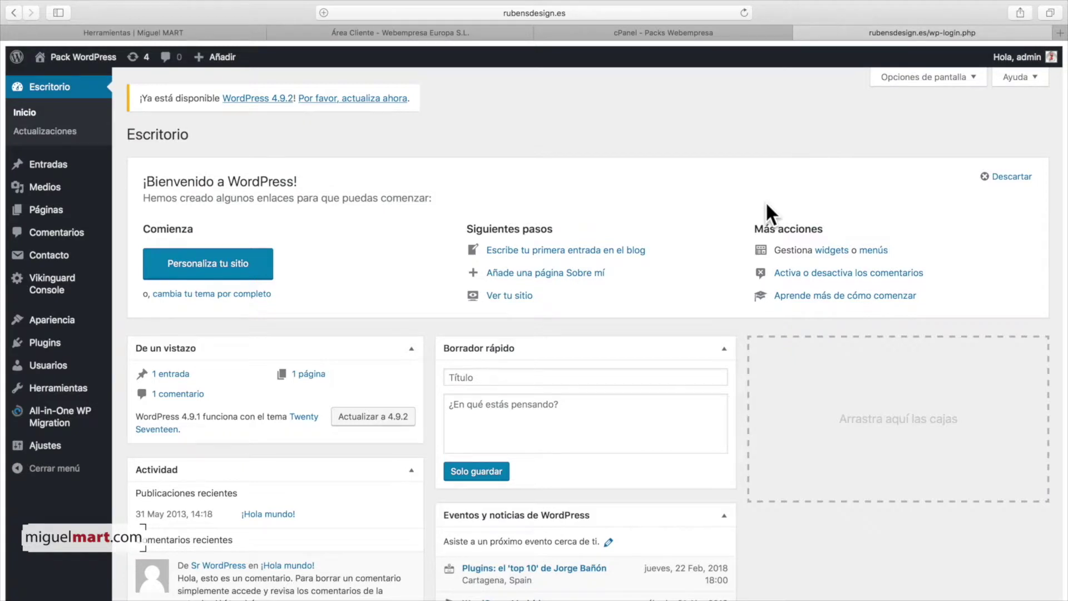
- Dismiss the dashboard welcome panel and browse the Pack WordPress front page
{"action": "left_click", "coordinate": [985, 178]}
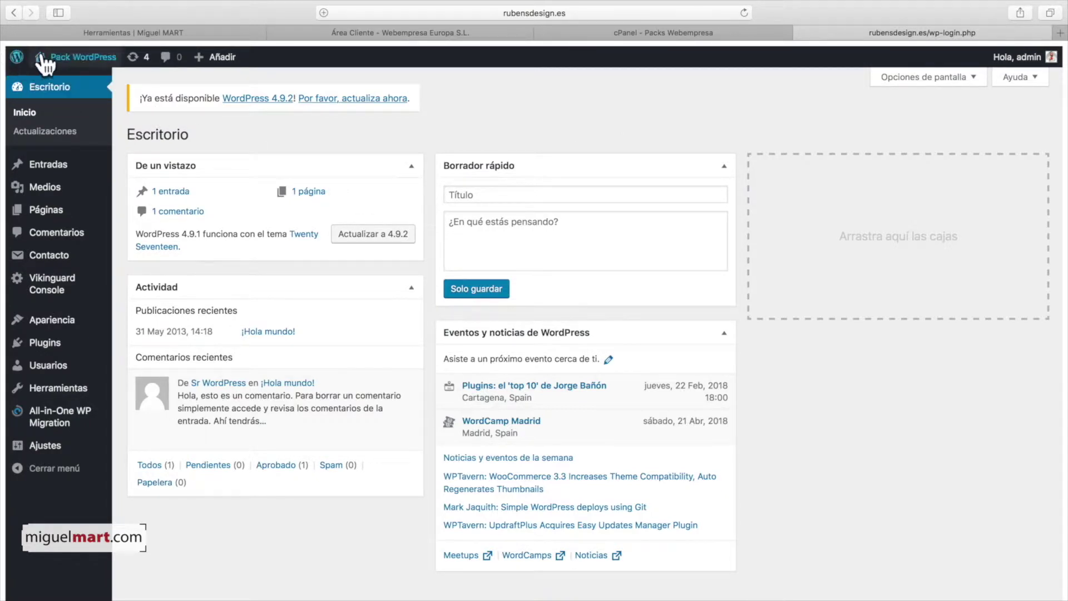
{"action": "mouse_move", "coordinate": [54, 66]}
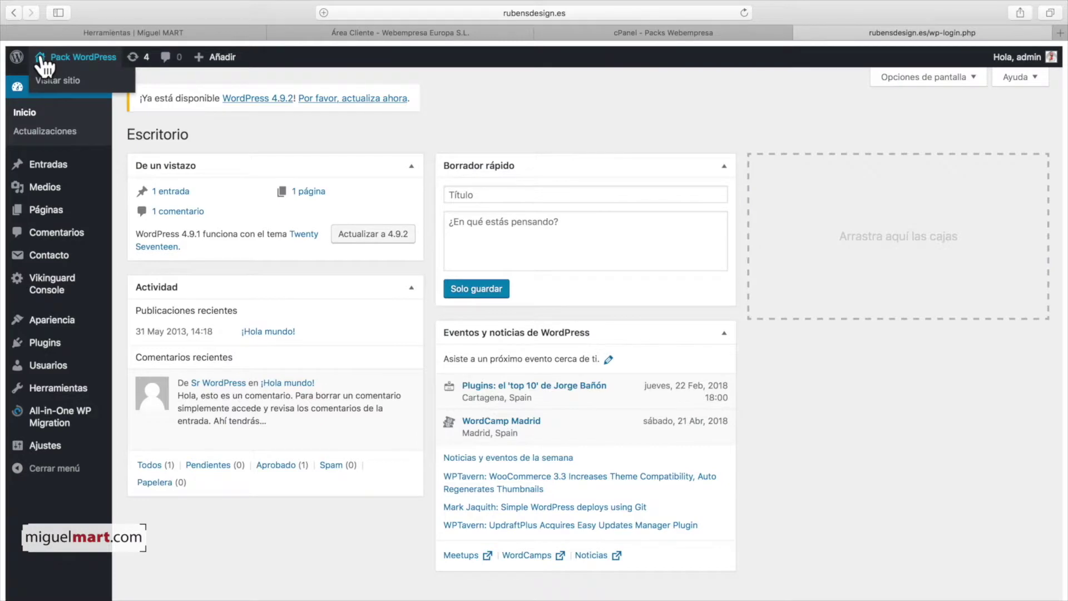
{"action": "left_click", "coordinate": [43, 62]}
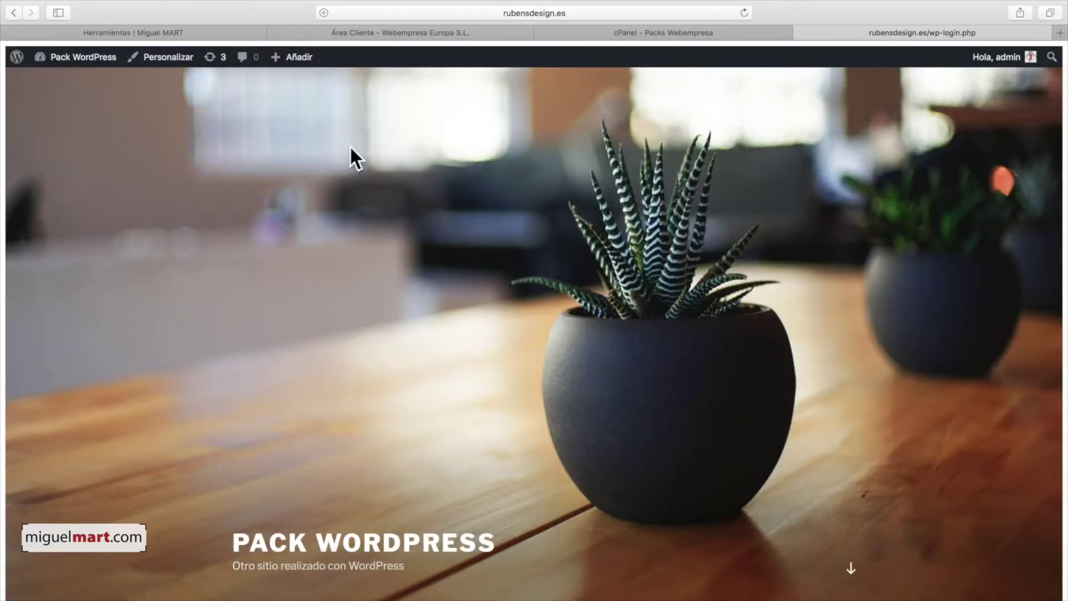
{"action": "scroll", "coordinate": [572, 203], "scroll_direction": "down", "scroll_amount": 10}
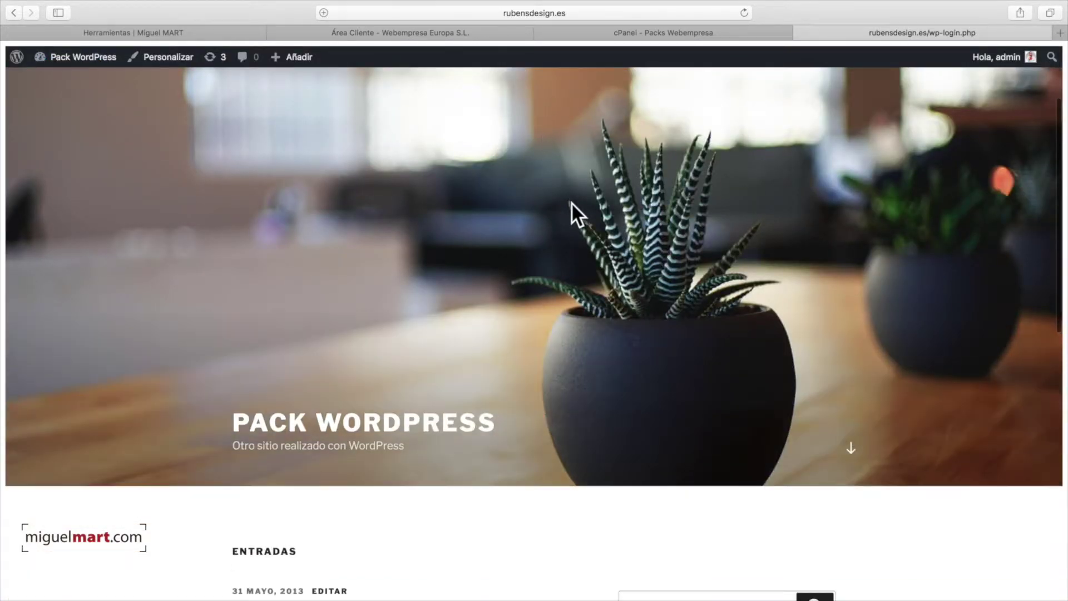
{"action": "scroll", "coordinate": [568, 206], "scroll_direction": "up", "scroll_amount": 10}
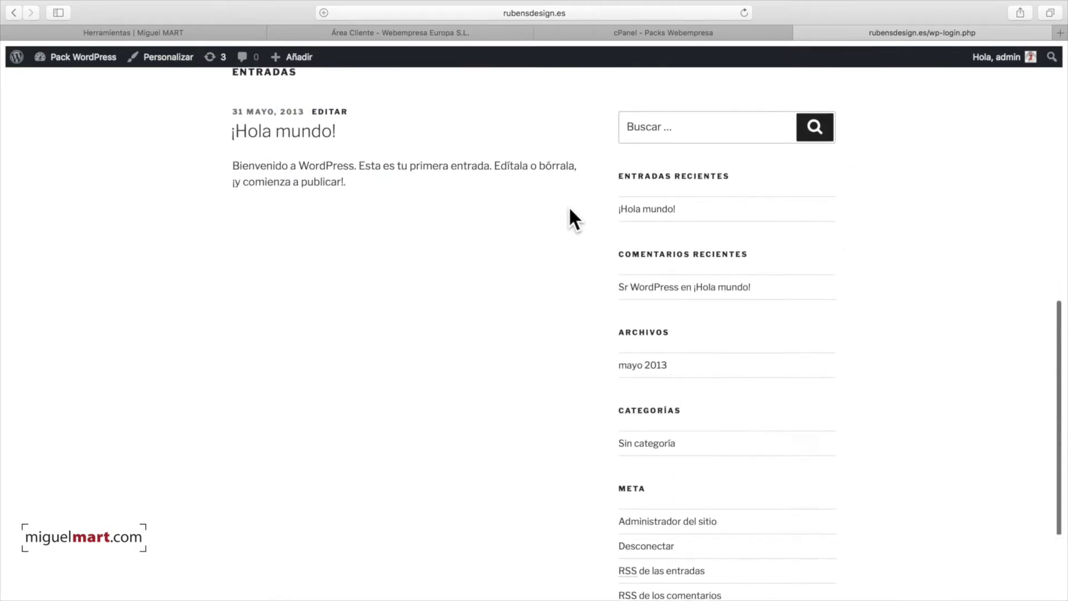
{"action": "scroll", "coordinate": [568, 203], "scroll_direction": "down", "scroll_amount": 10}
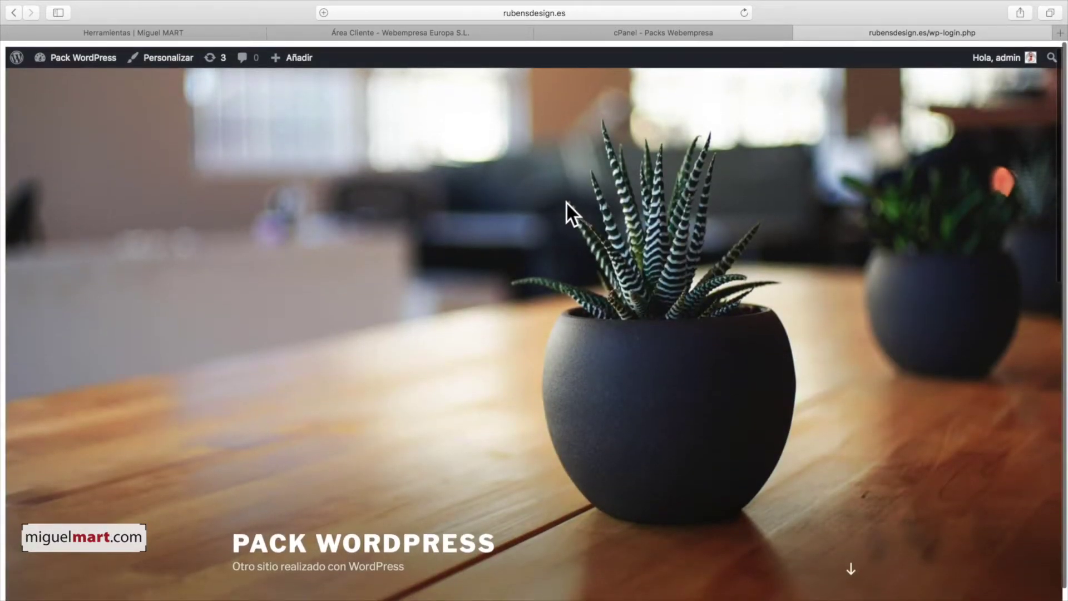
{"action": "scroll", "coordinate": [566, 201], "scroll_direction": "down", "scroll_amount": 5}
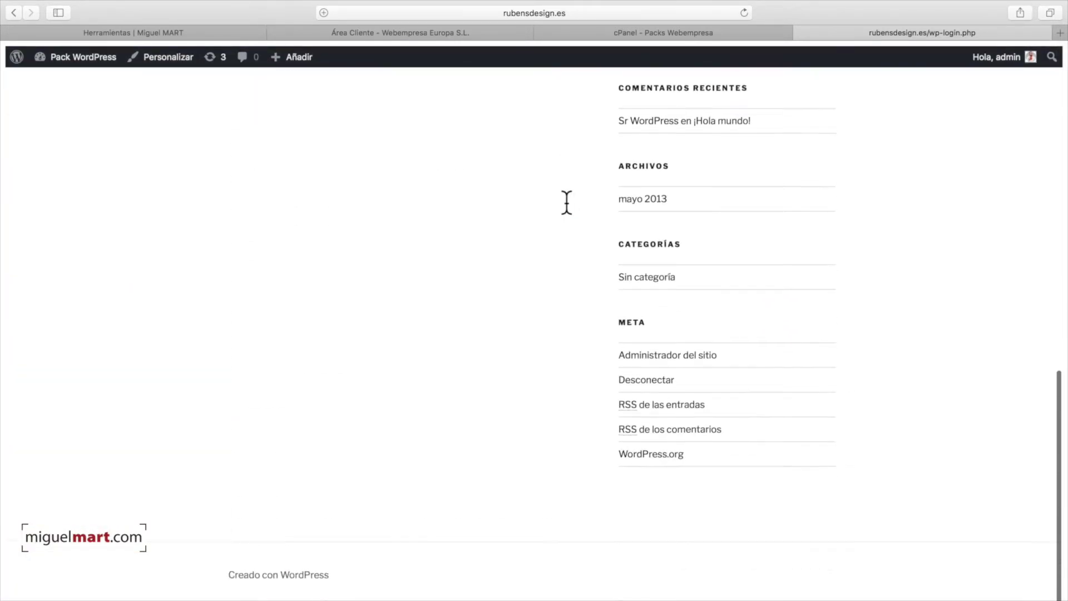
{"action": "scroll", "coordinate": [563, 241], "scroll_direction": "up", "scroll_amount": 15}
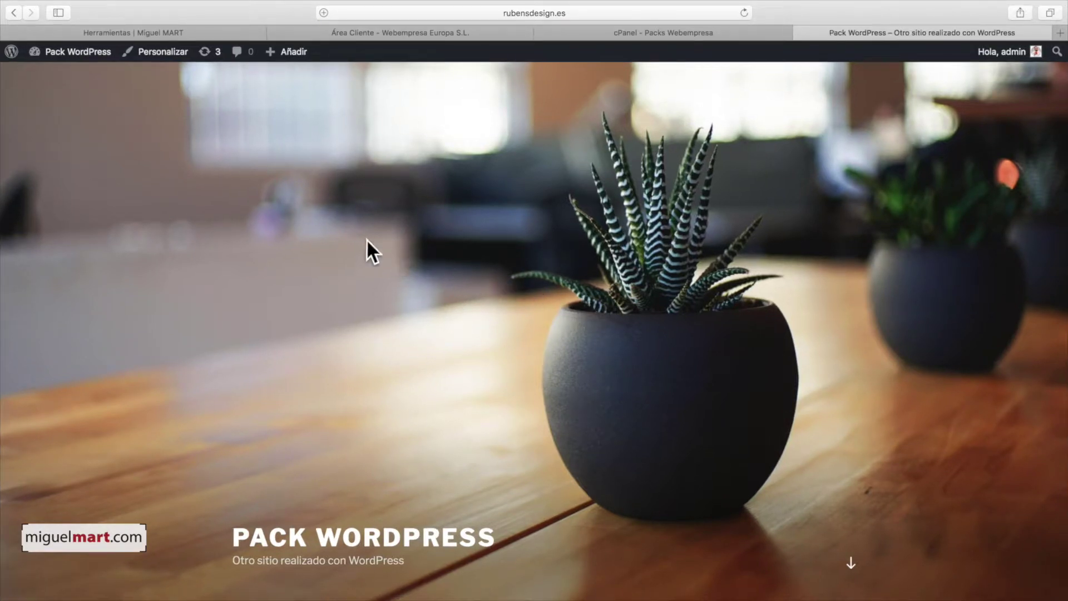
{"action": "scroll", "coordinate": [272, 234], "scroll_direction": "down", "scroll_amount": 2}
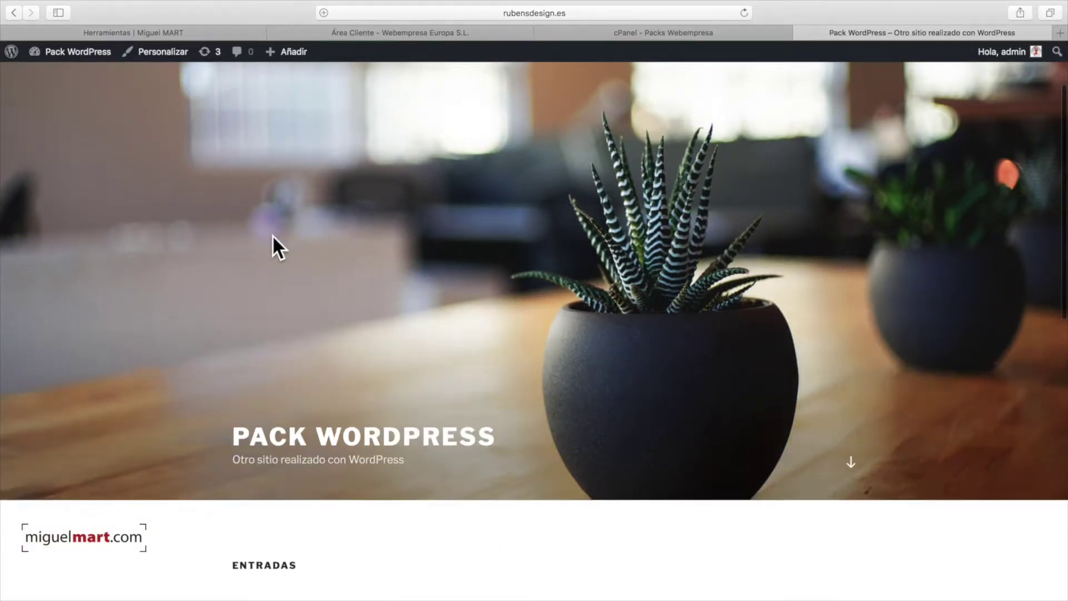
{"action": "scroll", "coordinate": [272, 235], "scroll_direction": "up", "scroll_amount": 2}
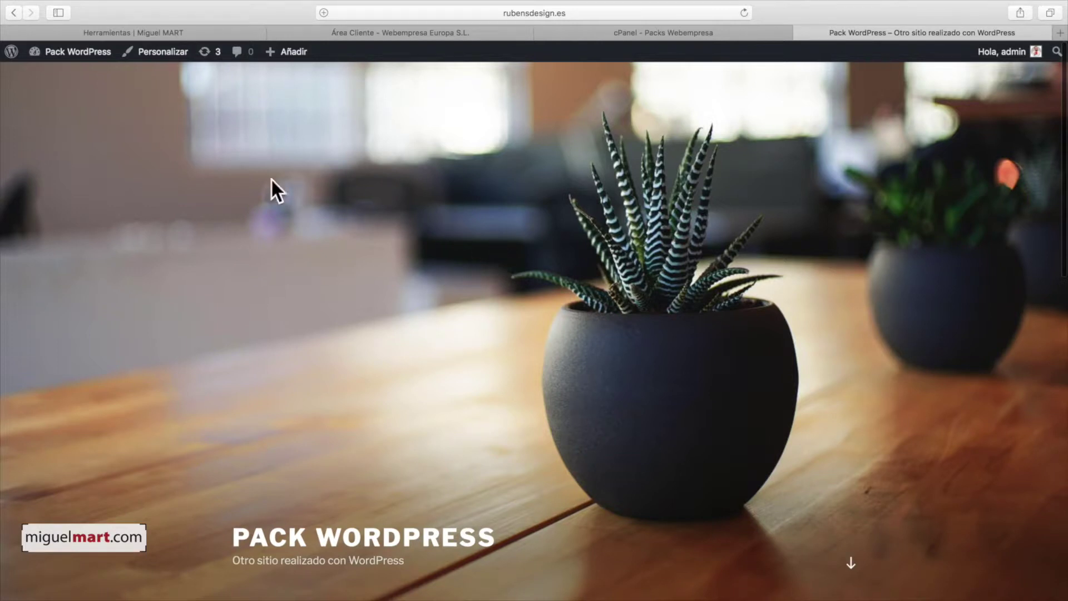
- Return to the dashboard and open Apariencia > Temas, where Twenty Seventeen is active
{"action": "left_click", "coordinate": [57, 50]}
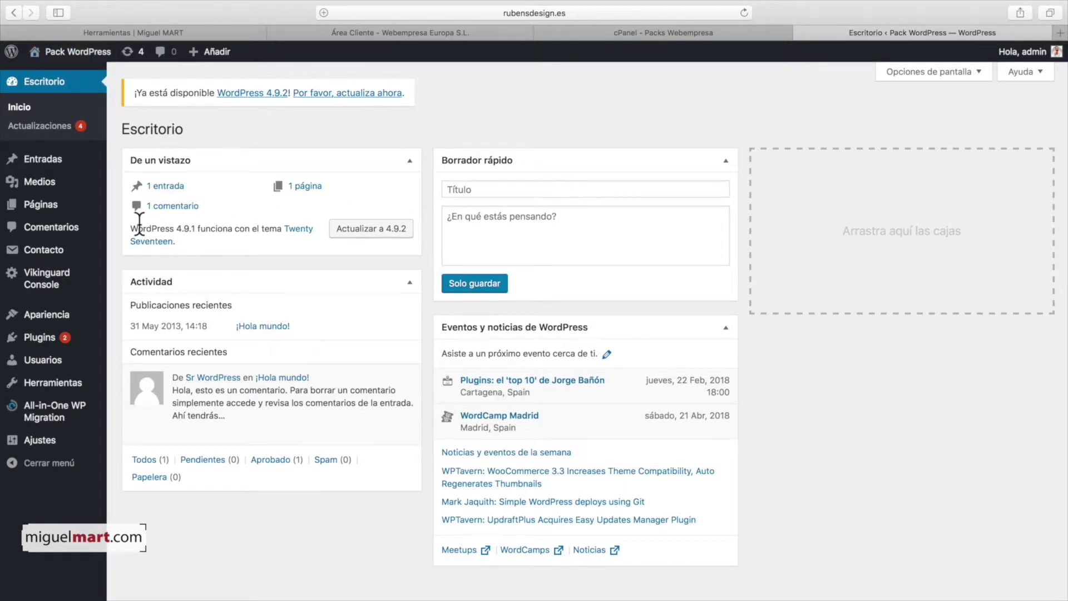
{"action": "mouse_move", "coordinate": [55, 316]}
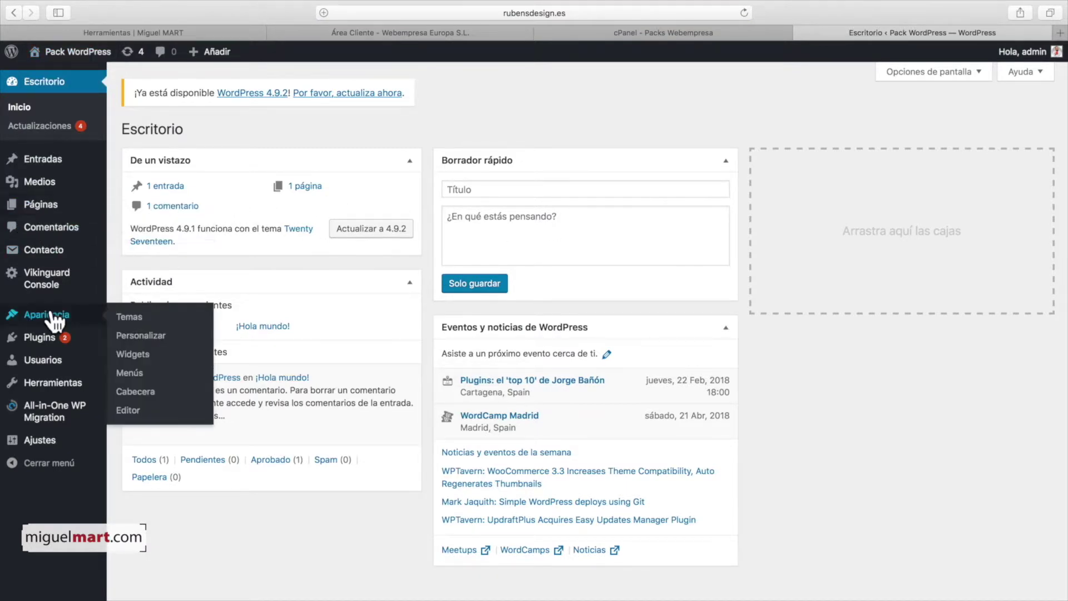
{"action": "left_click", "coordinate": [138, 319]}
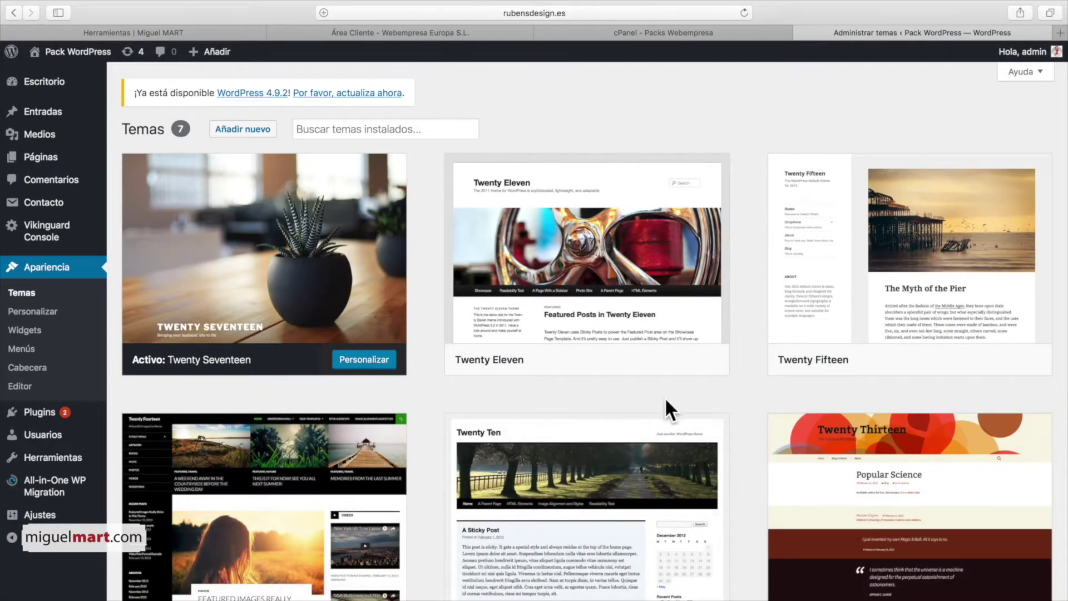
{"action": "scroll", "coordinate": [665, 396], "scroll_direction": "down", "scroll_amount": 3}
{"action": "scroll", "coordinate": [665, 396], "scroll_direction": "up", "scroll_amount": 3}
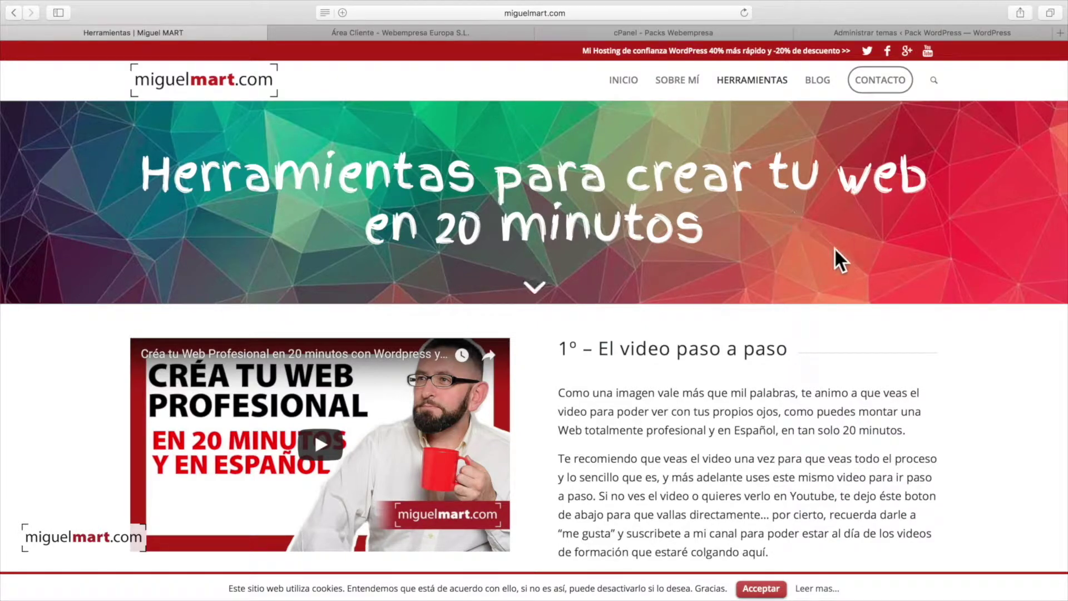
- Scroll to section '3º – La portada de tu Web' and open Enfold on ThemeForest
{"action": "scroll", "coordinate": [822, 236], "scroll_direction": "down", "scroll_amount": 3}
{"action": "scroll", "coordinate": [825, 237], "scroll_direction": "down", "scroll_amount": 8}
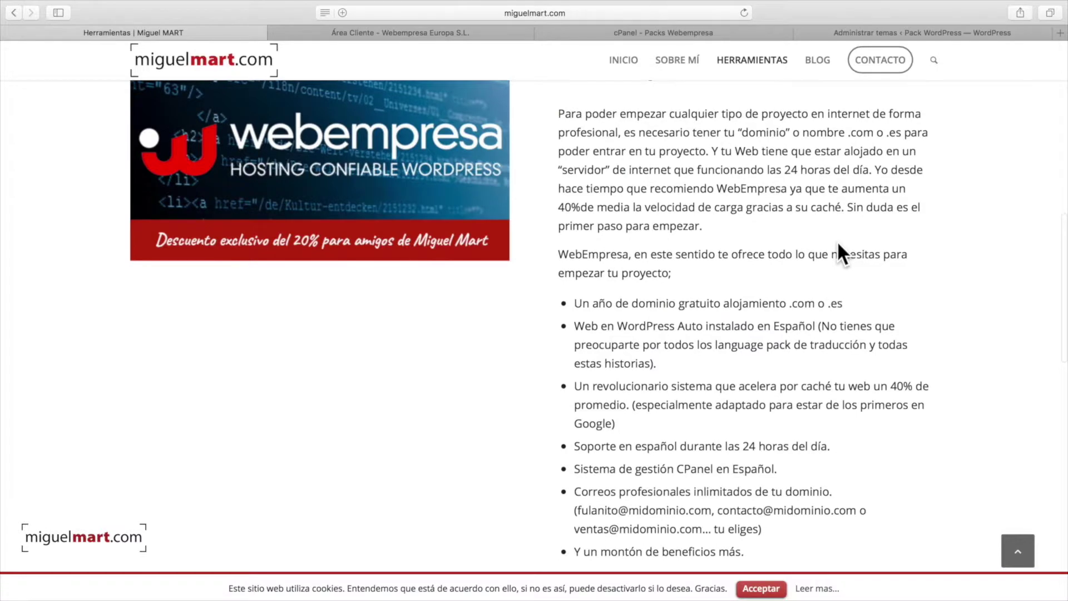
{"action": "scroll", "coordinate": [735, 226], "scroll_direction": "down", "scroll_amount": 6}
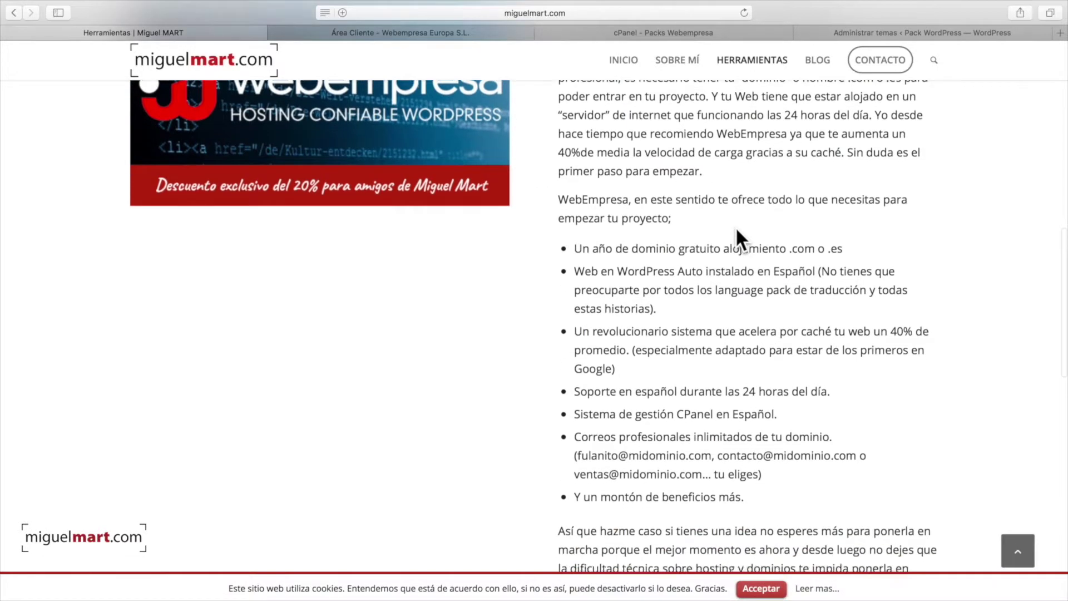
{"action": "scroll", "coordinate": [736, 228], "scroll_direction": "down", "scroll_amount": 6}
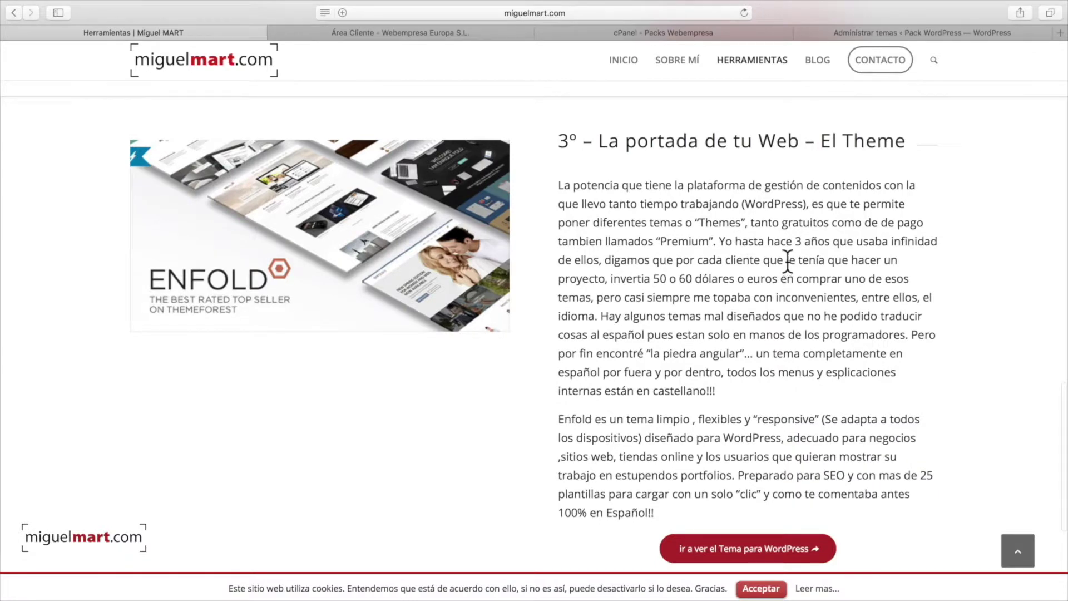
{"action": "left_click", "coordinate": [319, 234]}
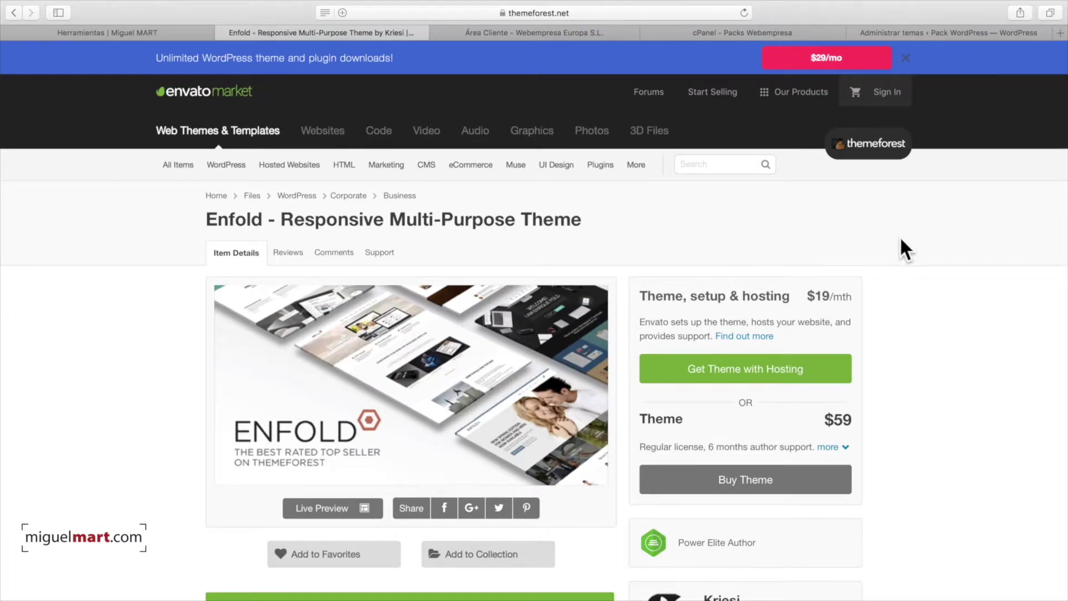
{"action": "scroll", "coordinate": [929, 238], "scroll_direction": "down", "scroll_amount": 3}
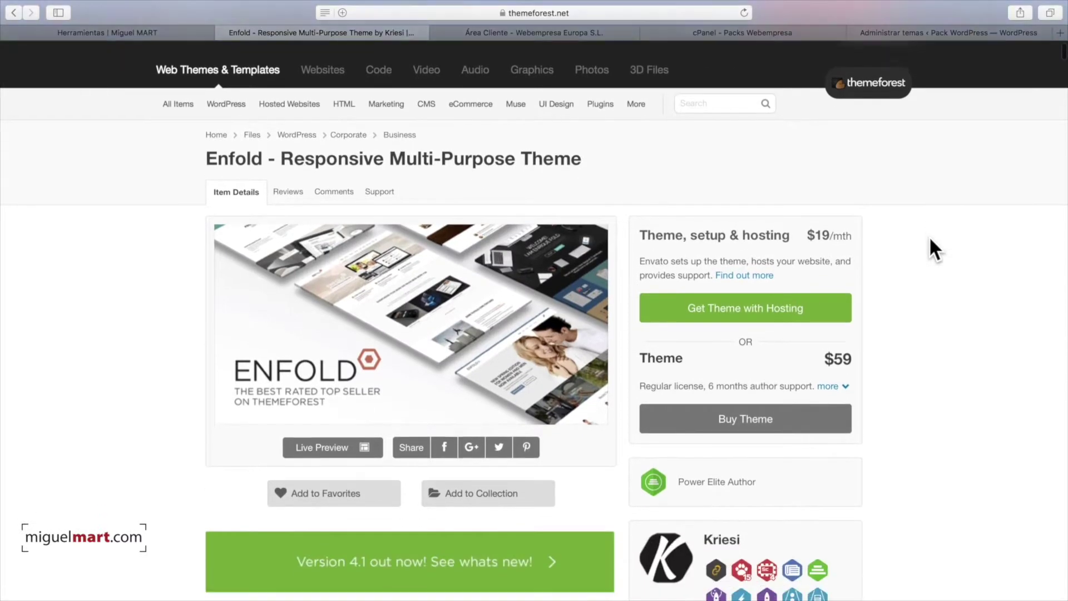
{"action": "scroll", "coordinate": [938, 241], "scroll_direction": "up", "scroll_amount": 3}
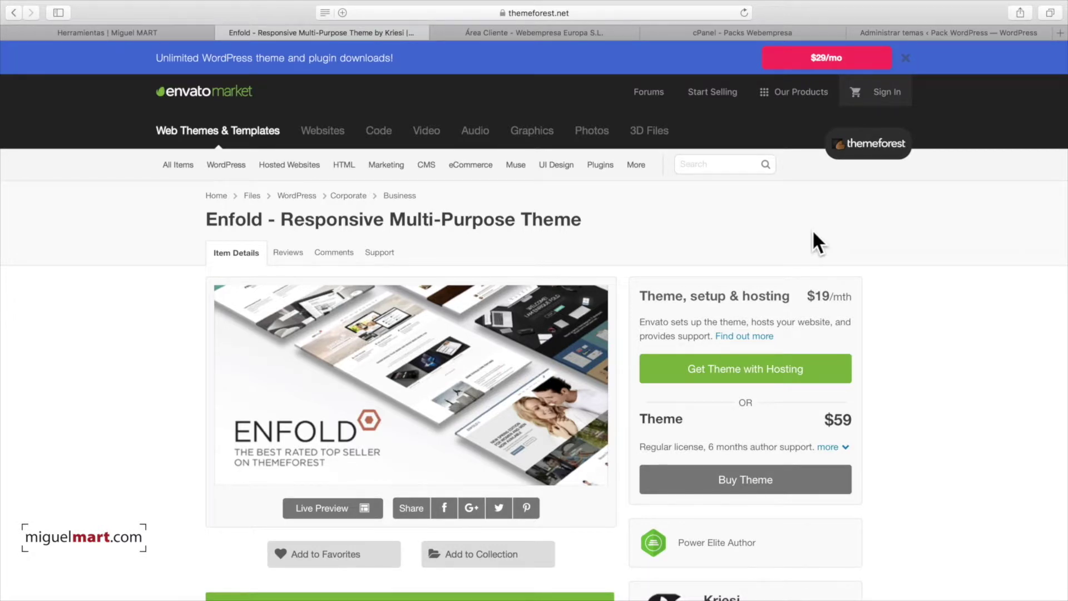
{"action": "scroll", "coordinate": [607, 253], "scroll_direction": "down", "scroll_amount": 2}
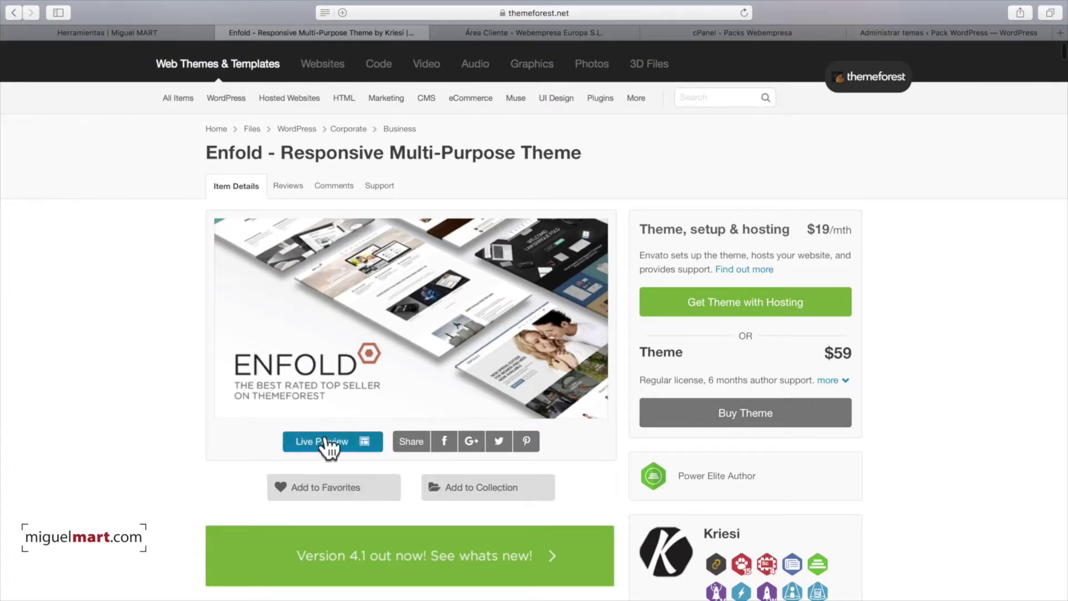
{"action": "scroll", "coordinate": [636, 412], "scroll_direction": "down", "scroll_amount": 3}
{"action": "scroll", "coordinate": [674, 363], "scroll_direction": "up", "scroll_amount": 4}
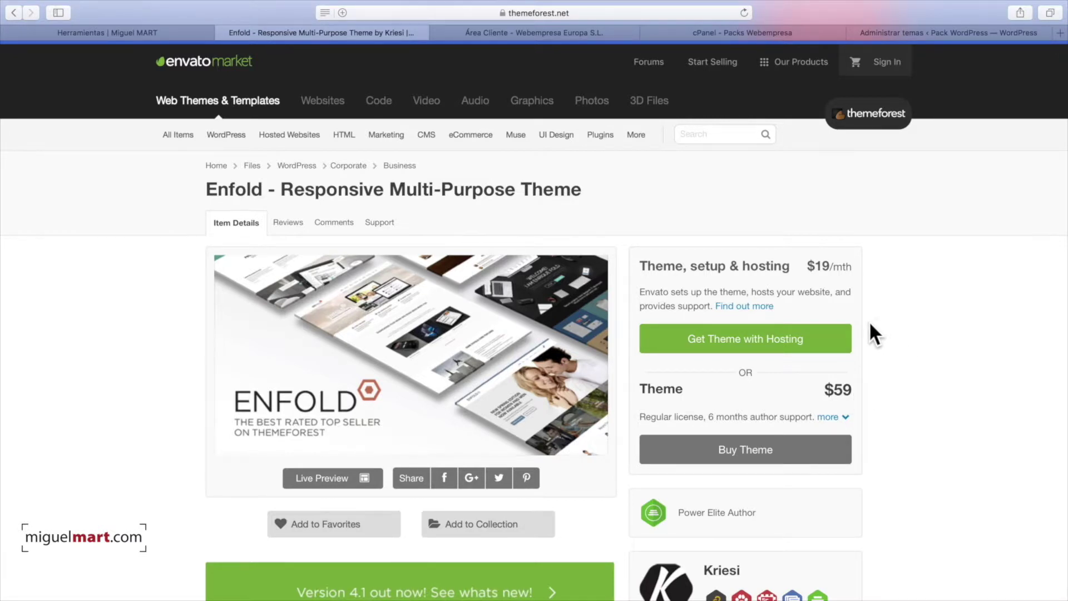
{"action": "scroll", "coordinate": [867, 324], "scroll_direction": "down", "scroll_amount": 3}
{"action": "scroll", "coordinate": [869, 333], "scroll_direction": "down", "scroll_amount": 2}
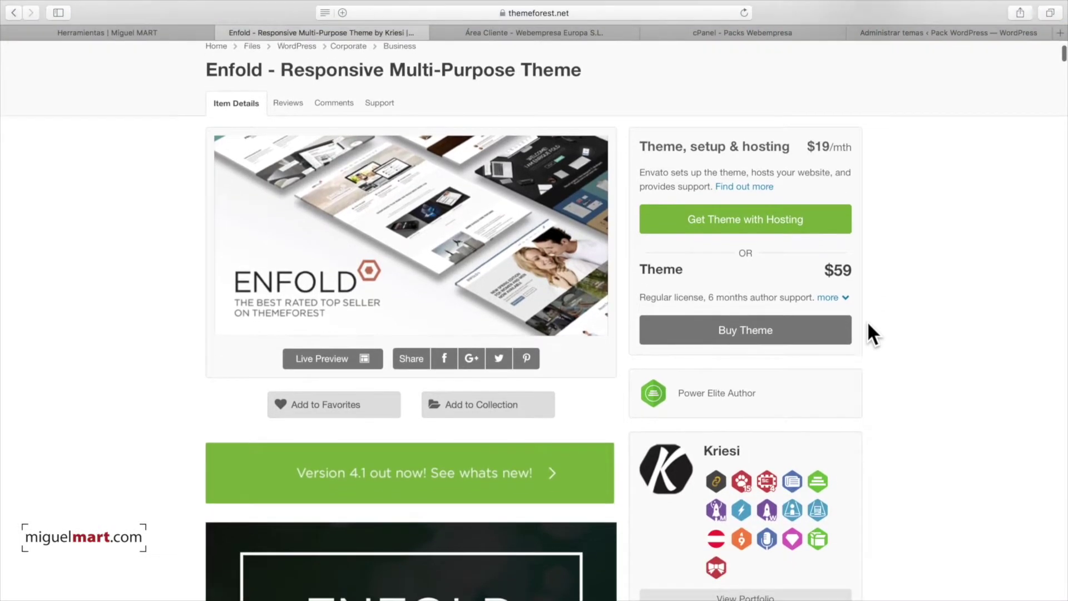
{"action": "scroll", "coordinate": [869, 332], "scroll_direction": "up", "scroll_amount": 2}
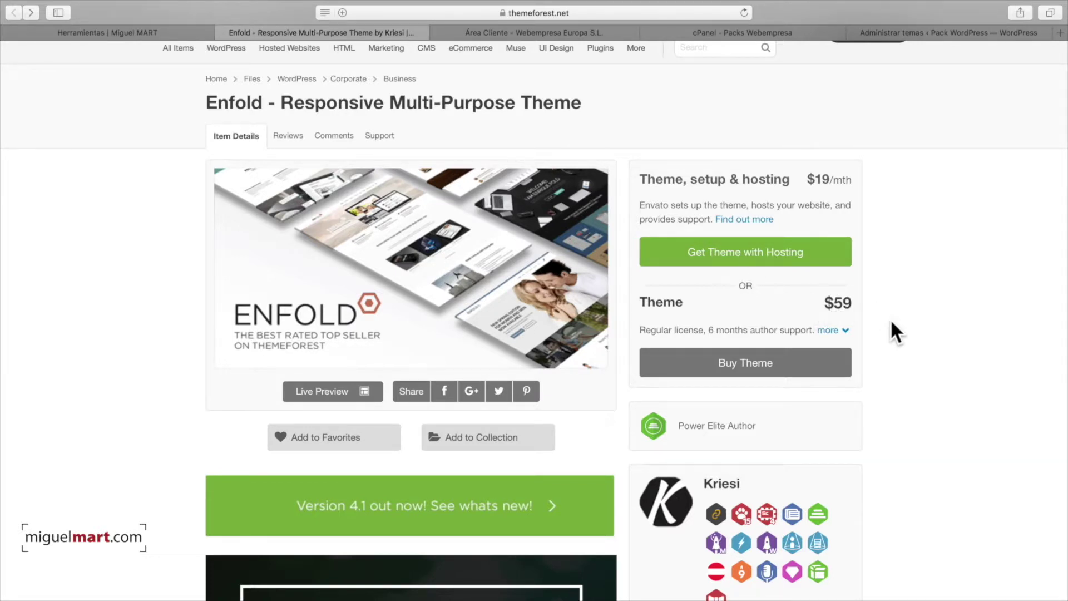
- Add Enfold to the cart at $59 regular license, then switch back to the WordPress desktop
{"action": "left_click", "coordinate": [746, 361]}
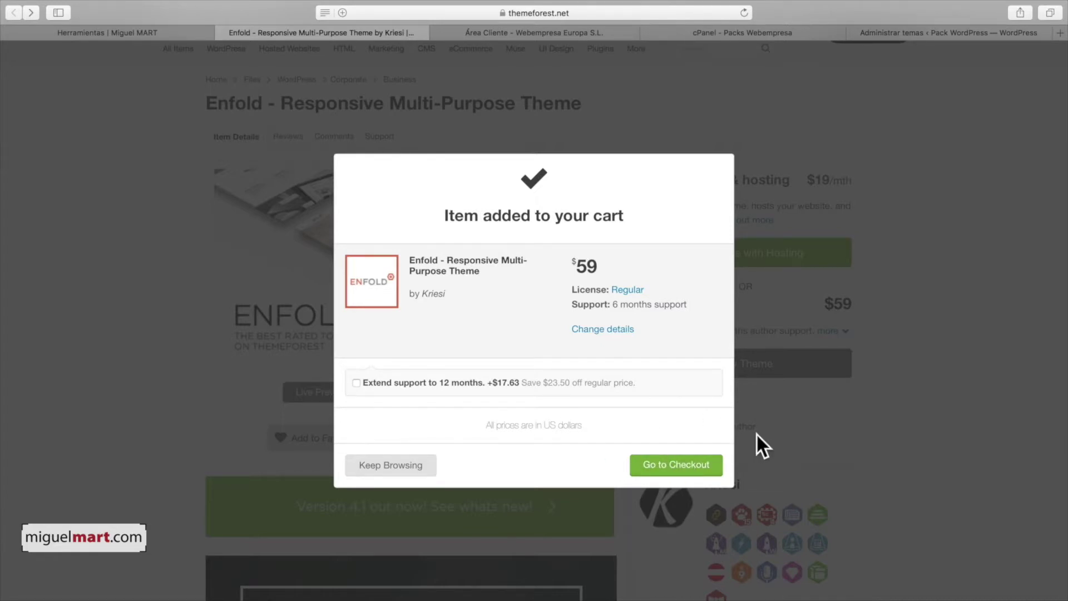
{"action": "left_click", "coordinate": [793, 434]}
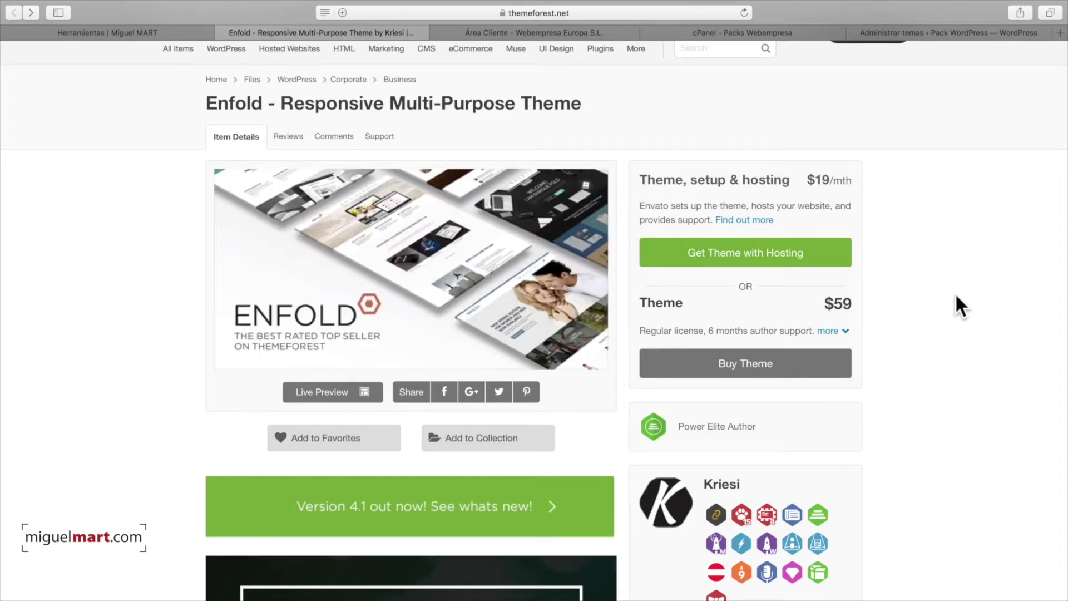
{"action": "scroll", "coordinate": [955, 294], "scroll_direction": "down", "scroll_amount": 5}
{"action": "scroll", "coordinate": [955, 295], "scroll_direction": "up", "scroll_amount": 5}
{"action": "scroll", "coordinate": [954, 291], "scroll_direction": "down", "scroll_amount": 12}
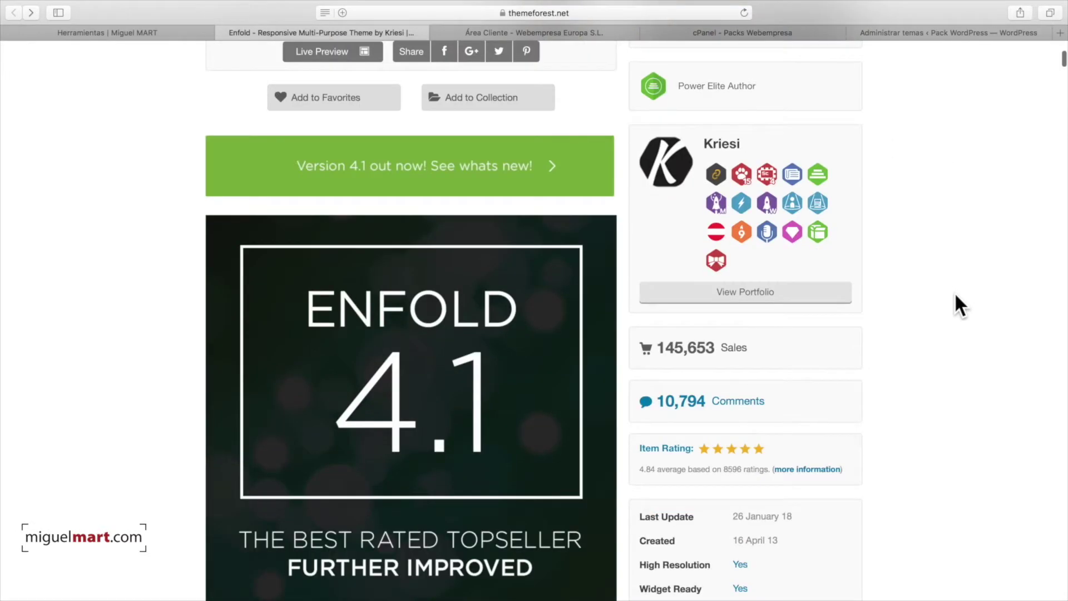
{"action": "scroll", "coordinate": [953, 293], "scroll_direction": "up", "scroll_amount": 11}
{"action": "scroll", "coordinate": [953, 293], "scroll_direction": "up", "scroll_amount": 3}
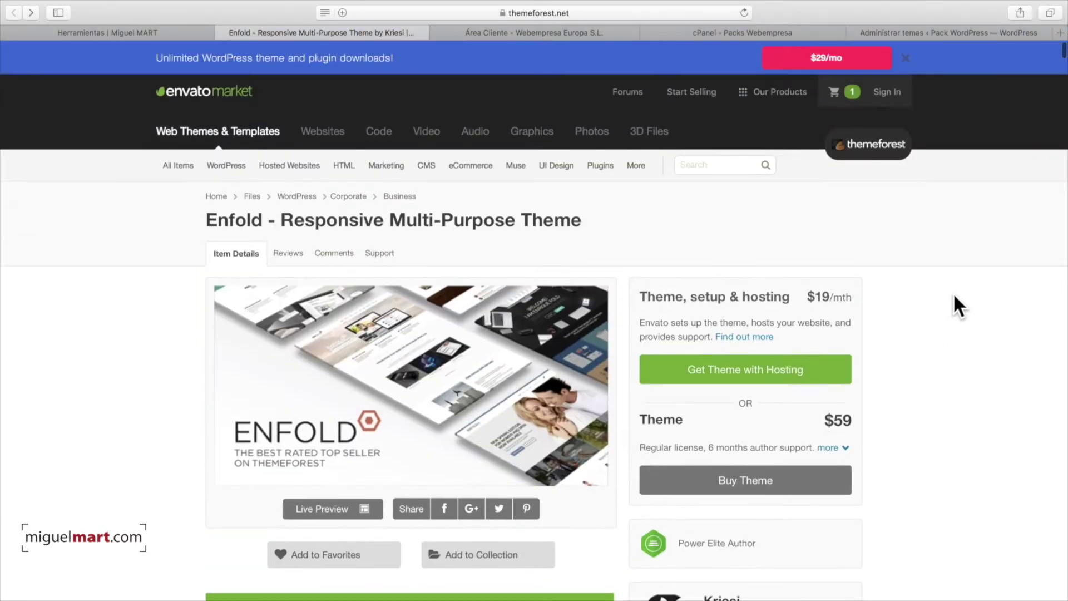
{"action": "scroll", "coordinate": [921, 293], "scroll_direction": "down", "scroll_amount": 2}
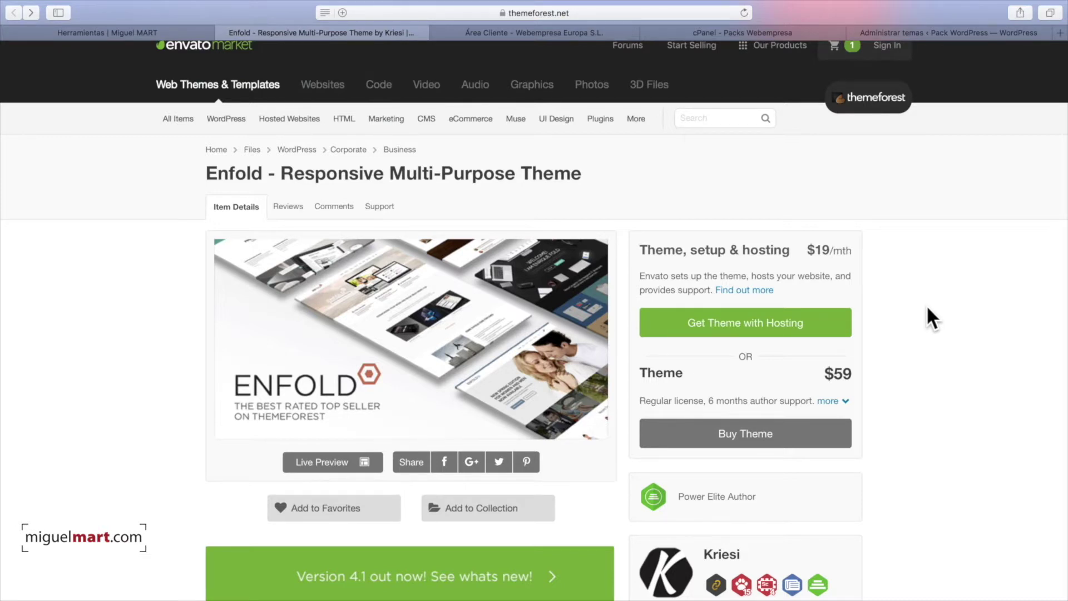
{"action": "key", "text": "ctrl+Right"}
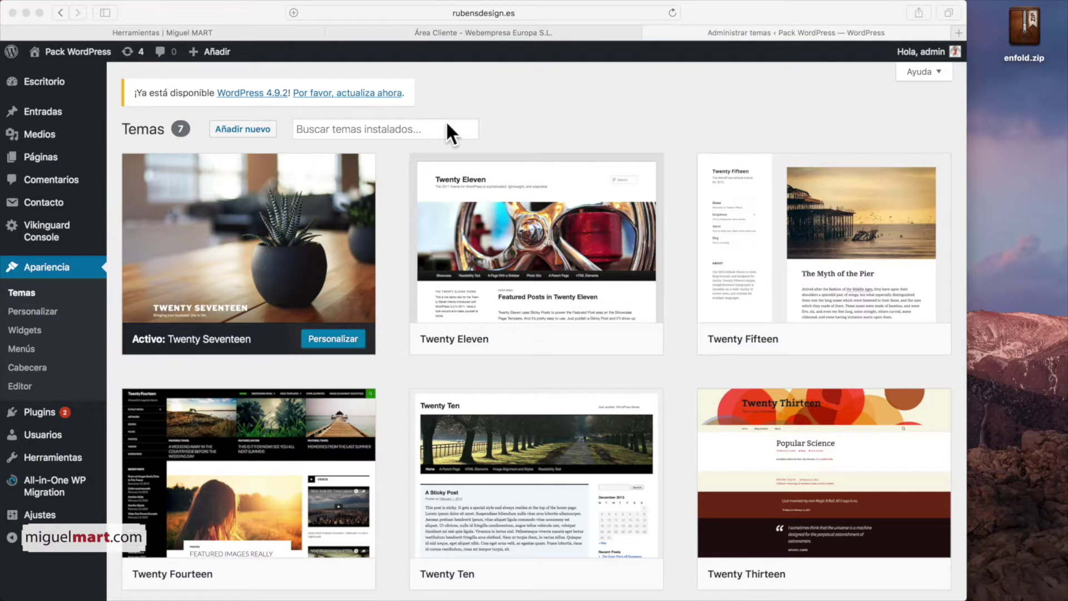
- Upload enfold.zip through Añadir nuevo > Subir tema, install it, and return to the themes list
{"action": "left_click", "coordinate": [239, 130]}
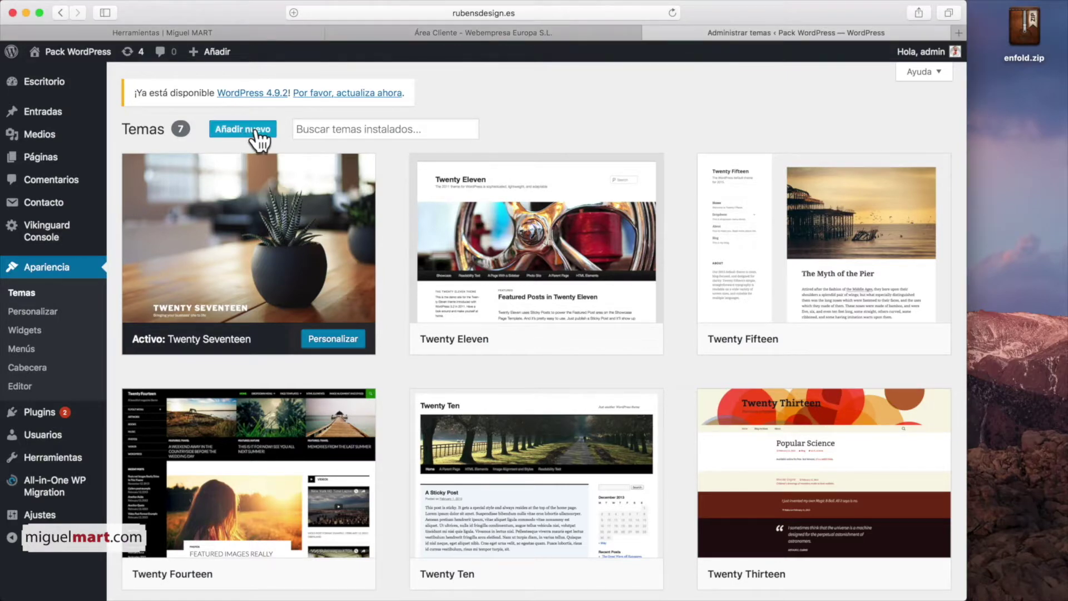
{"action": "left_click", "coordinate": [255, 129]}
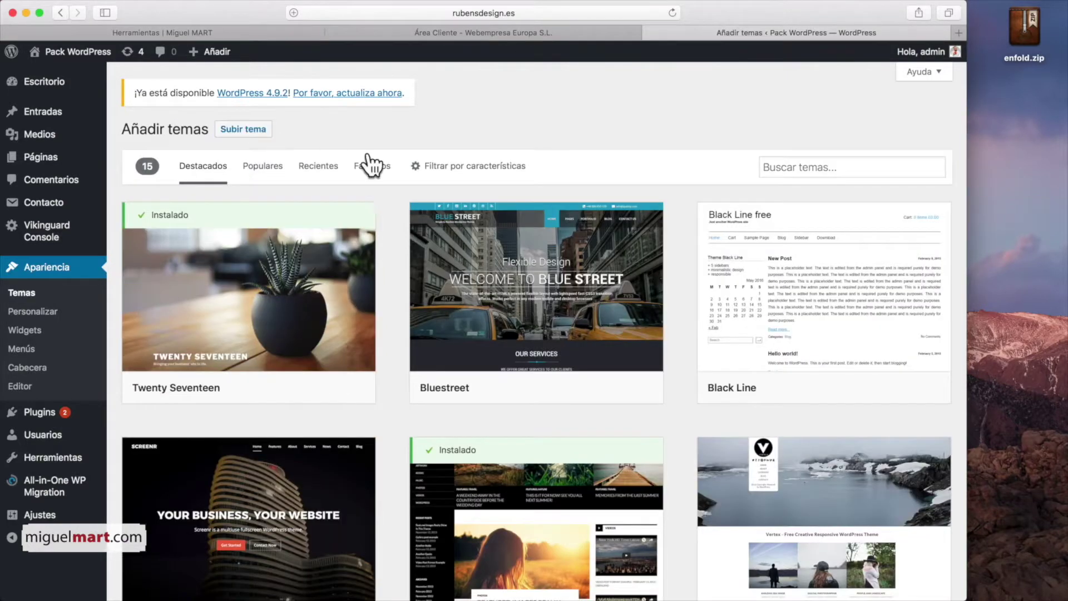
{"action": "left_click", "coordinate": [251, 132]}
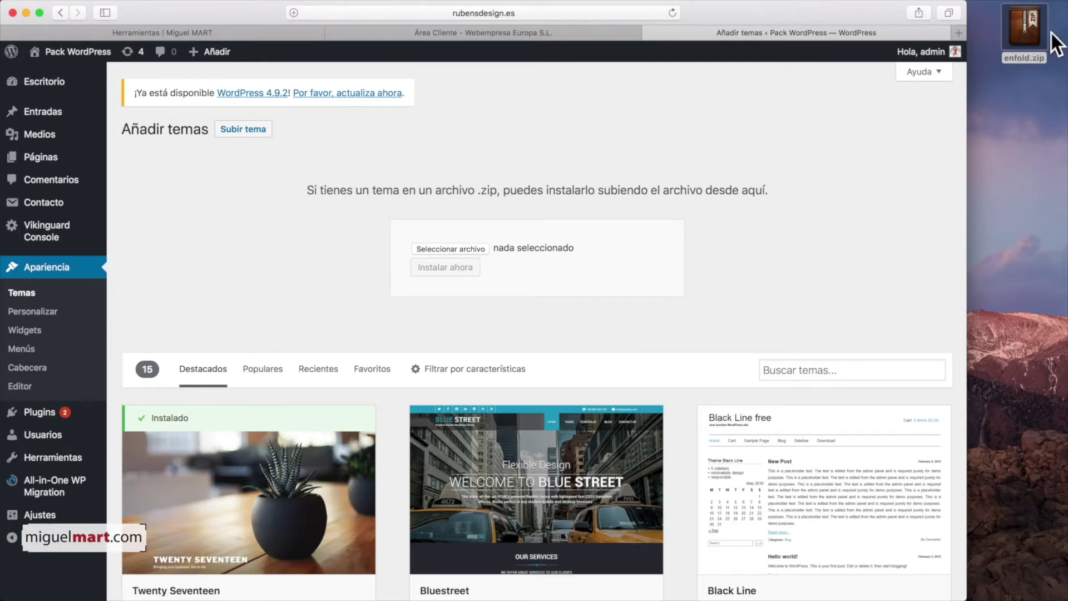
{"action": "left_click_drag", "start_coordinate": [1026, 24], "coordinate": [450, 241]}
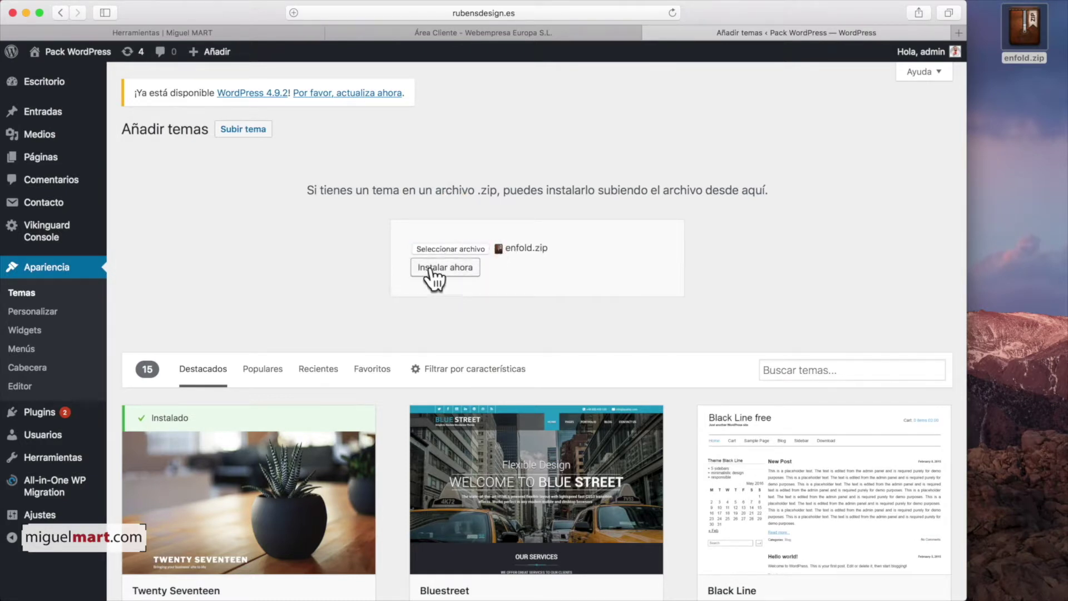
{"action": "left_click", "coordinate": [448, 269]}
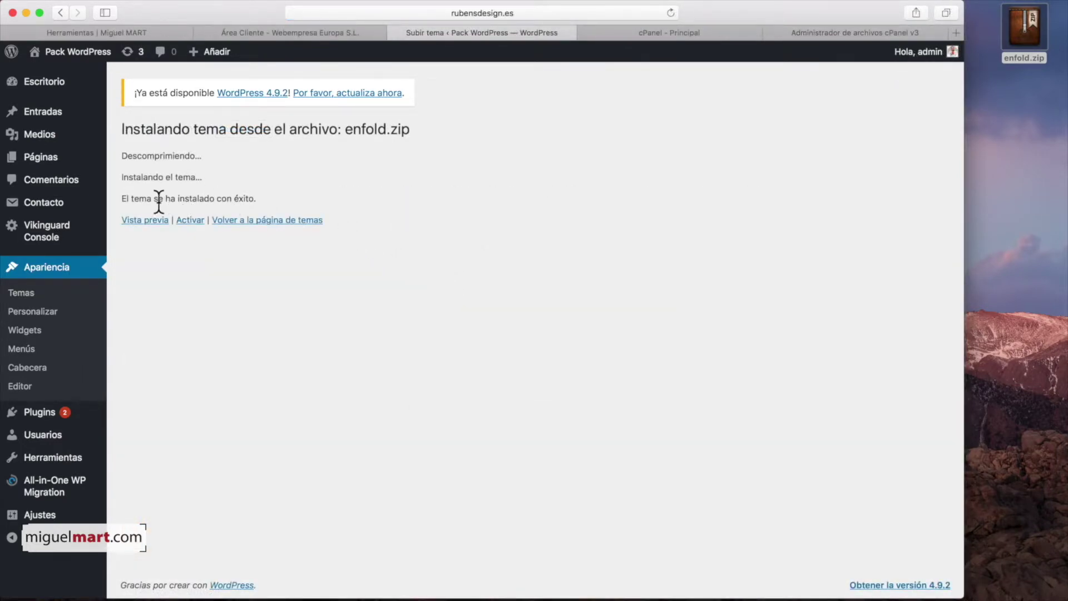
{"action": "left_click", "coordinate": [45, 265]}
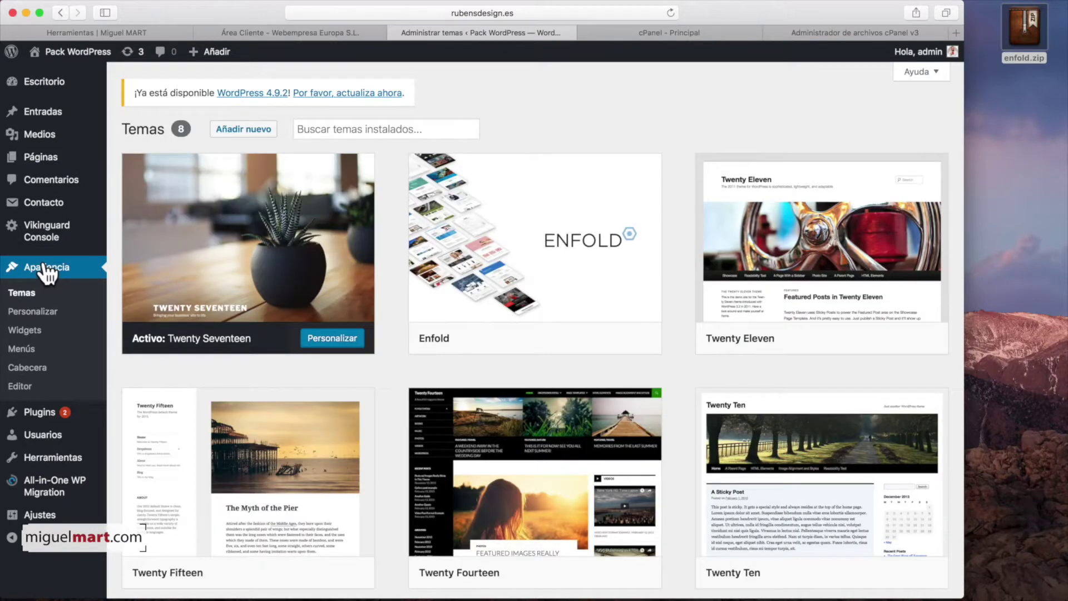
- Activate the Enfold theme, scroll through its theme options, and open the public website
{"action": "mouse_move", "coordinate": [612, 300]}
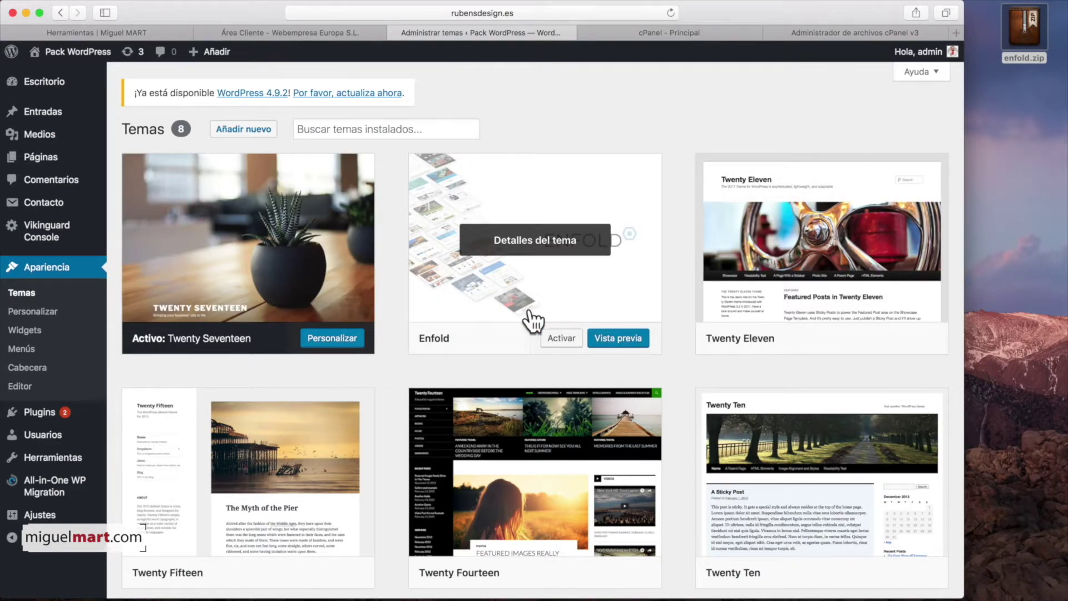
{"action": "left_click", "coordinate": [562, 338]}
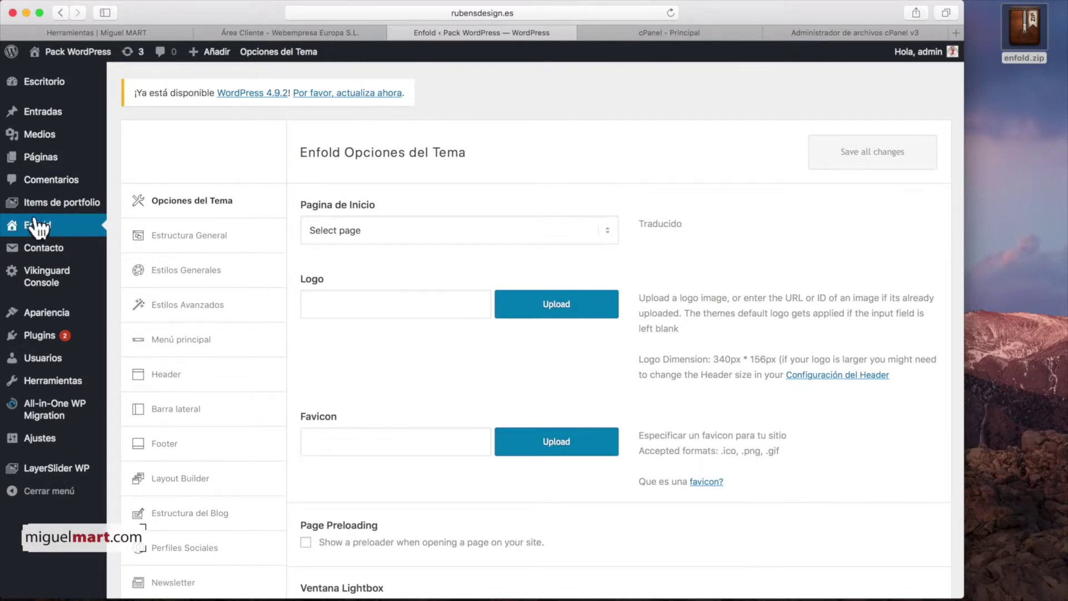
{"action": "scroll", "coordinate": [257, 305], "scroll_direction": "down", "scroll_amount": 5}
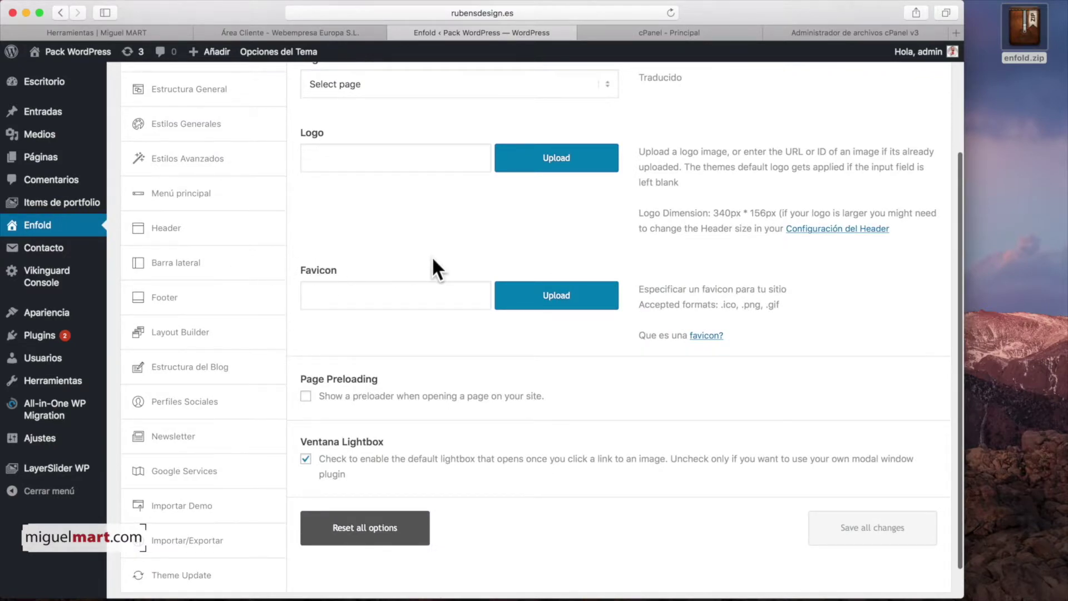
{"action": "scroll", "coordinate": [434, 261], "scroll_direction": "up", "scroll_amount": 5}
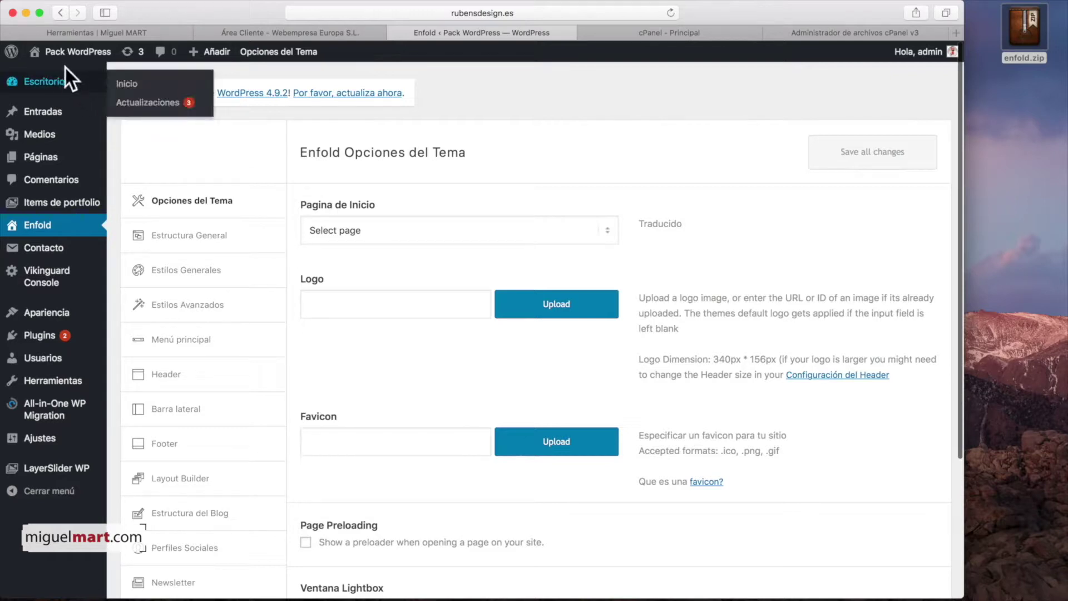
{"action": "mouse_move", "coordinate": [45, 58]}
{"action": "left_click", "coordinate": [40, 51]}
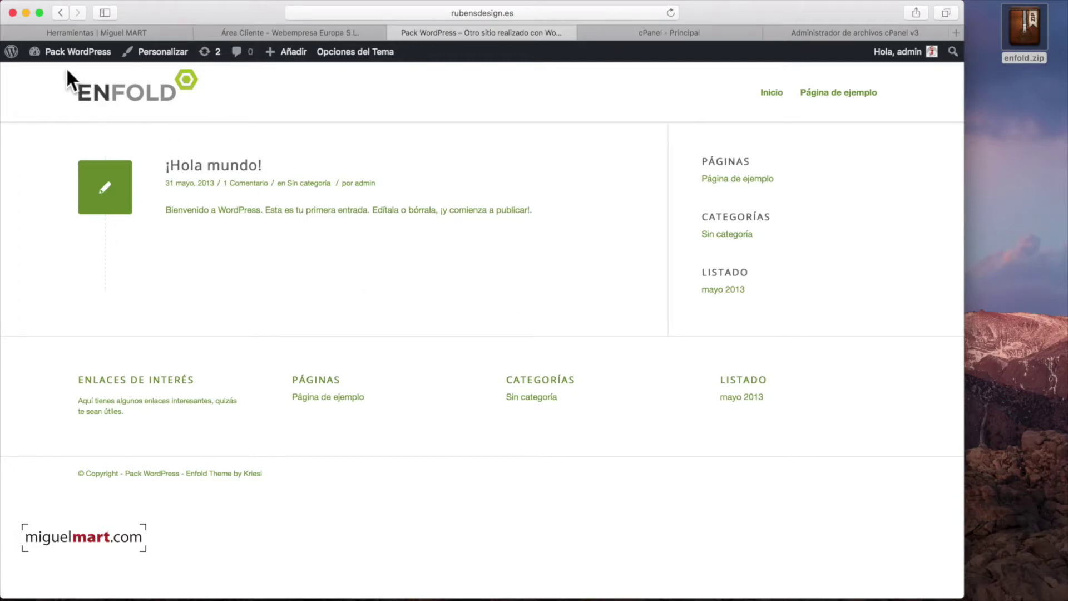
- Return from the Enfold front end to the WordPress admin dashboard via the admin-bar site name
{"action": "left_click", "coordinate": [42, 51]}
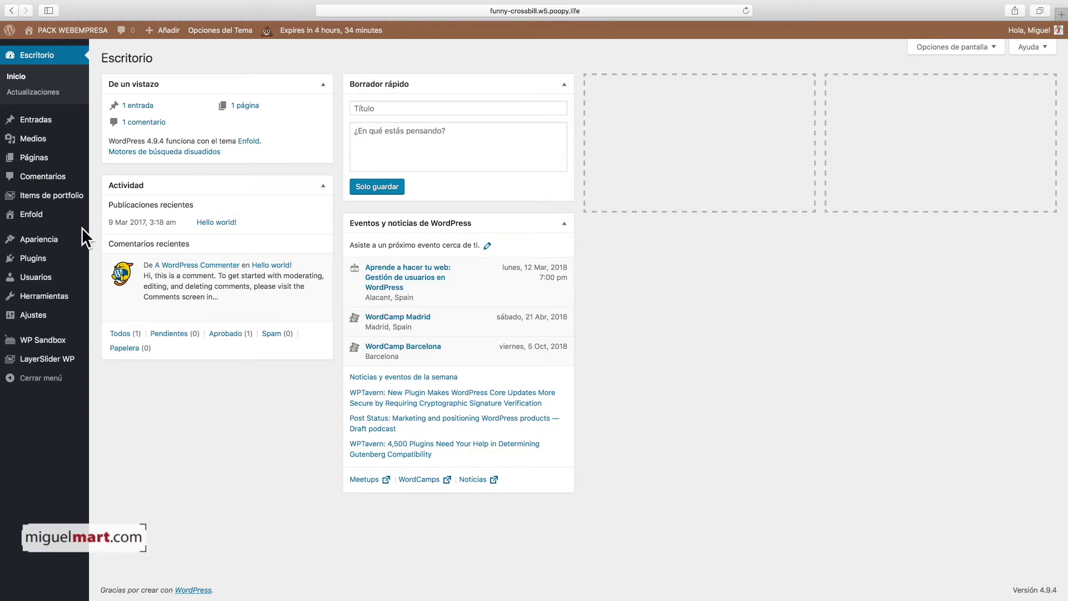
- Open Enfold's Importar Demo page, scroll down to Health Demo and click its import thumbnail
{"action": "left_click", "coordinate": [34, 216]}
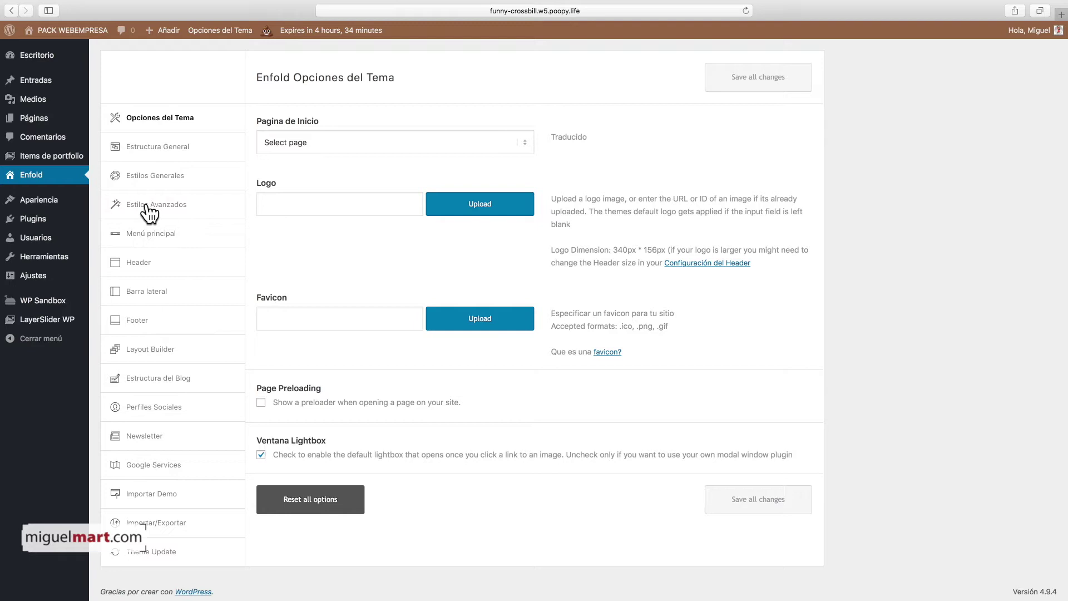
{"action": "scroll", "coordinate": [208, 431], "scroll_direction": "down", "scroll_amount": 1}
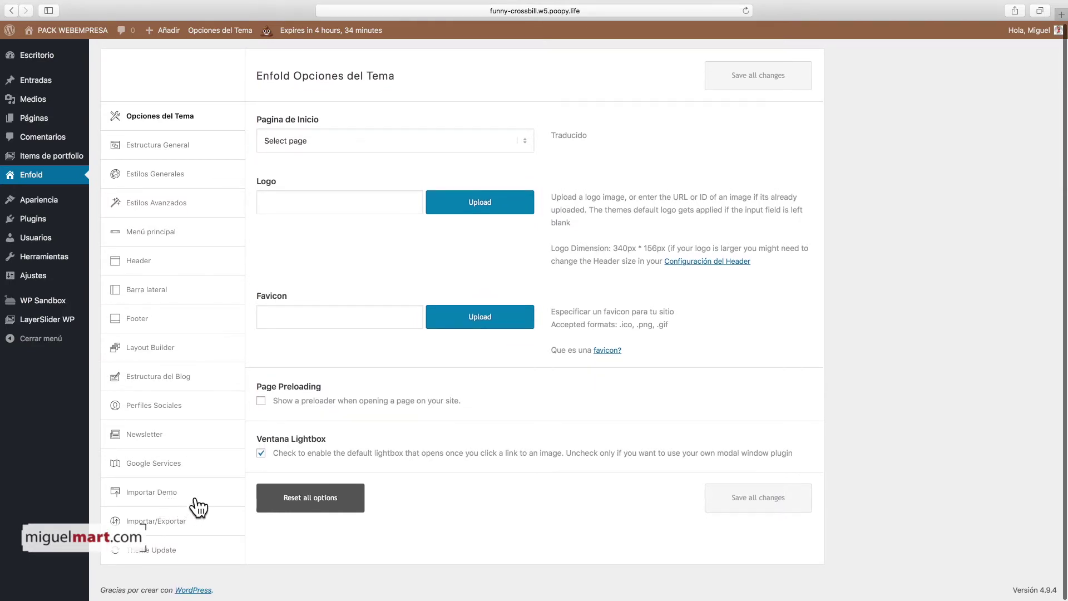
{"action": "left_click", "coordinate": [169, 493]}
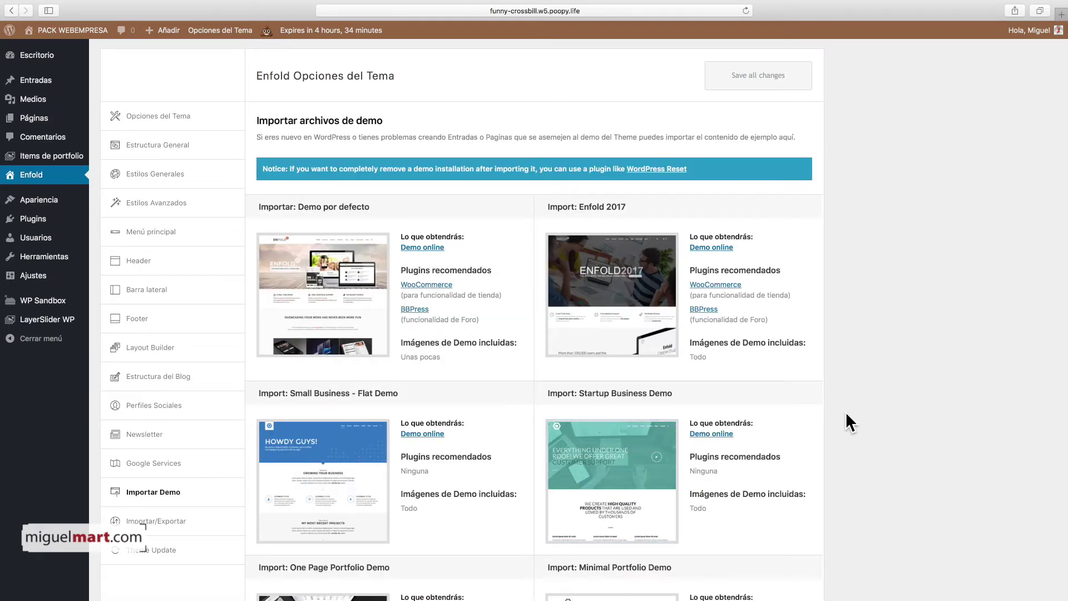
{"action": "scroll", "coordinate": [839, 416], "scroll_direction": "down", "scroll_amount": 13}
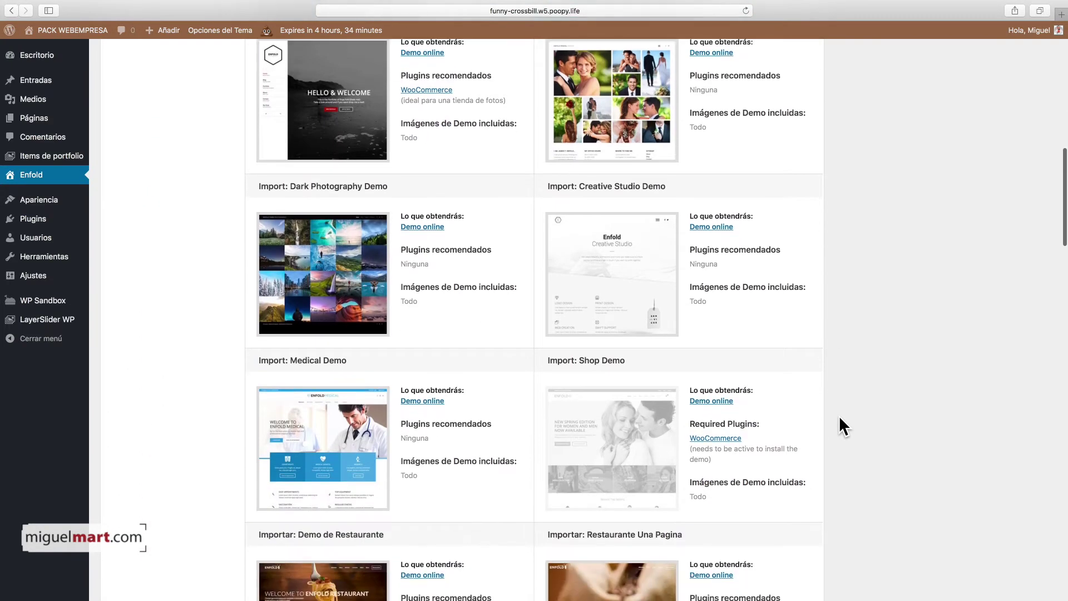
{"action": "scroll", "coordinate": [838, 415], "scroll_direction": "down", "scroll_amount": 13}
{"action": "scroll", "coordinate": [838, 415], "scroll_direction": "down", "scroll_amount": 13}
{"action": "scroll", "coordinate": [839, 426], "scroll_direction": "down", "scroll_amount": 2}
{"action": "mouse_move", "coordinate": [645, 370]}
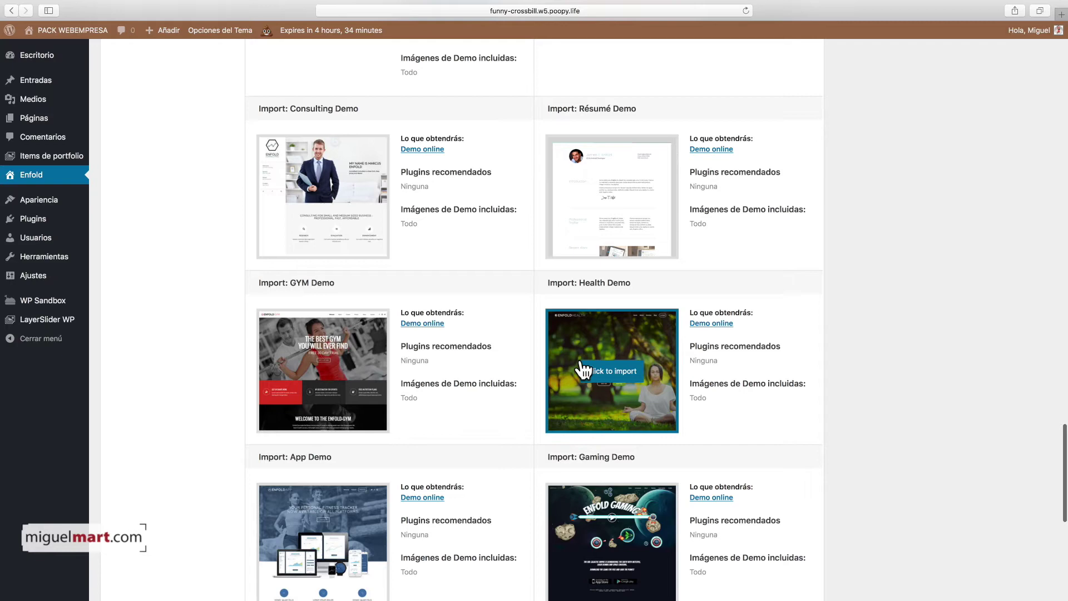
{"action": "left_click", "coordinate": [627, 375]}
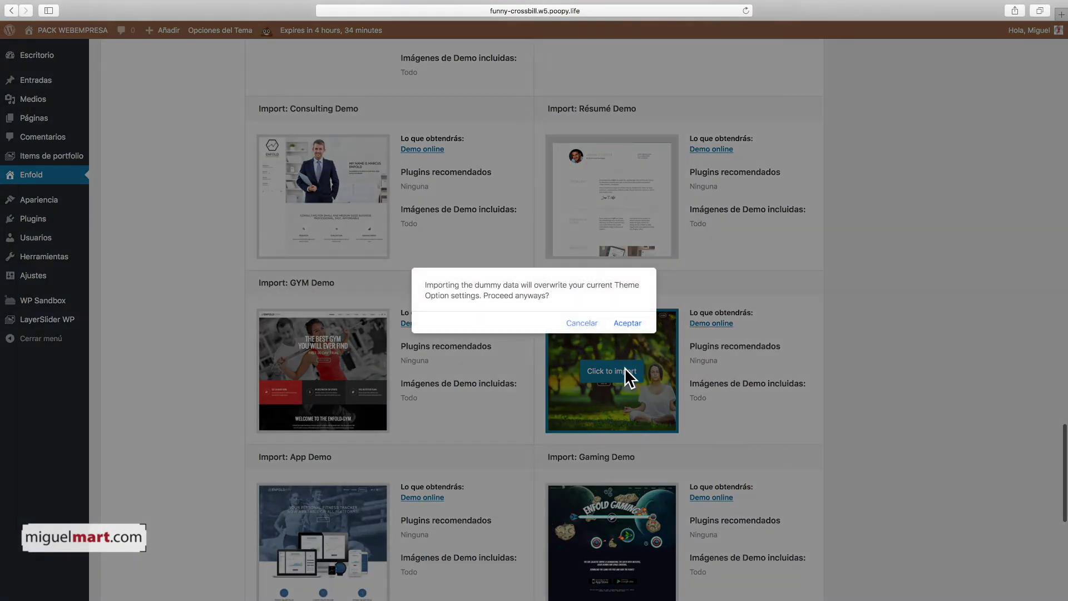
- Accept the overwrite warning, let the Health demo import finish, and review Opciones del Tema
{"action": "left_click", "coordinate": [631, 322]}
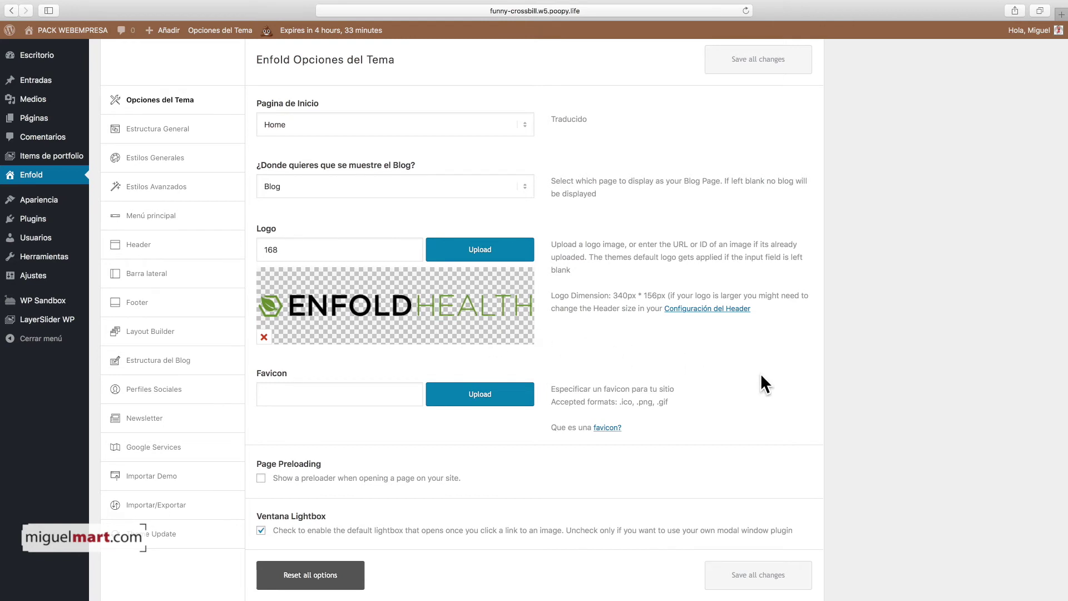
{"action": "scroll", "coordinate": [760, 375], "scroll_direction": "up", "scroll_amount": 1}
{"action": "scroll", "coordinate": [760, 376], "scroll_direction": "down", "scroll_amount": 2}
{"action": "scroll", "coordinate": [759, 376], "scroll_direction": "up", "scroll_amount": 2}
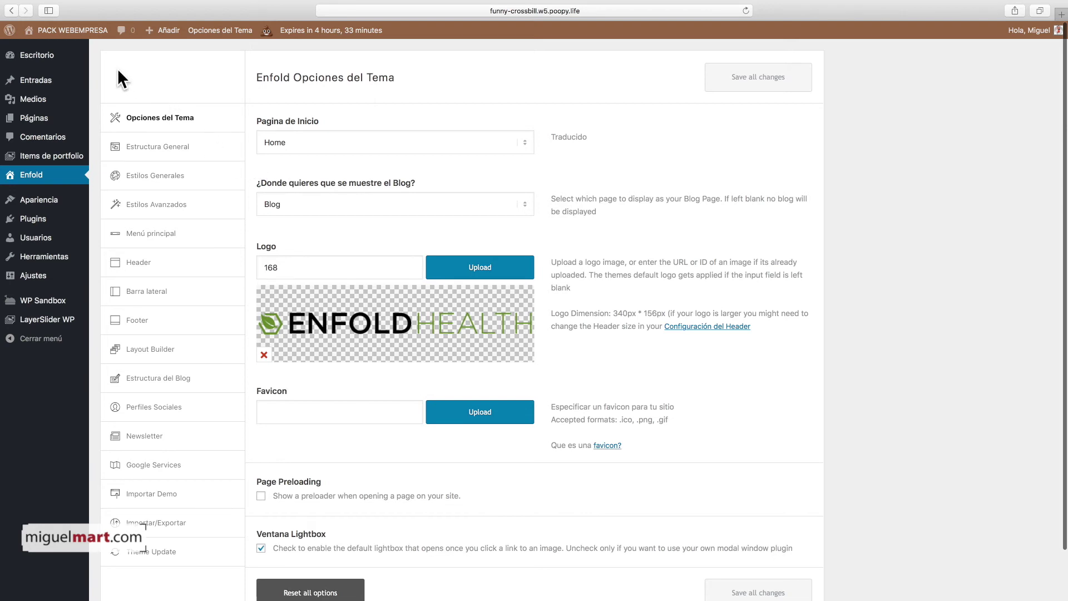
{"action": "mouse_move", "coordinate": [67, 31]}
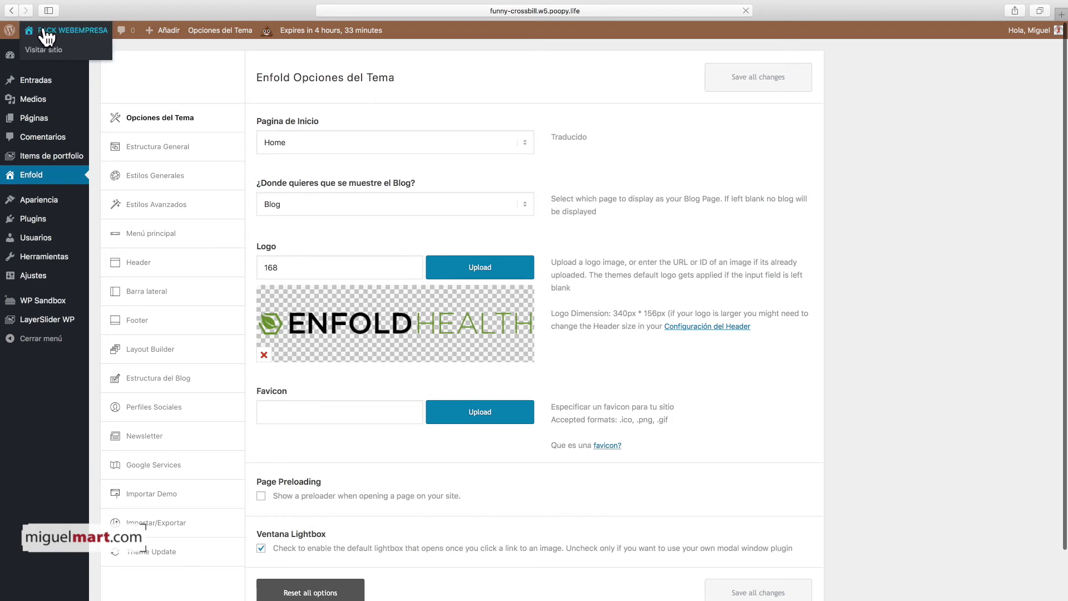
- Visit the live Enfold Health site and scroll its home page from the hero to the footer
{"action": "left_click", "coordinate": [44, 31]}
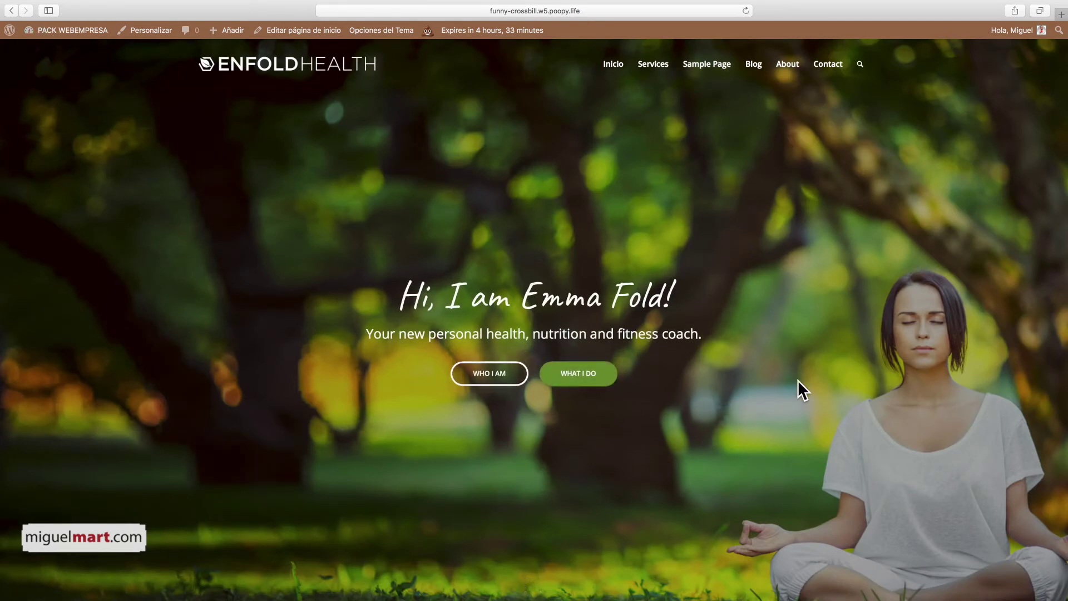
{"action": "scroll", "coordinate": [798, 380], "scroll_direction": "down", "scroll_amount": 5}
{"action": "scroll", "coordinate": [797, 379], "scroll_direction": "down", "scroll_amount": 5}
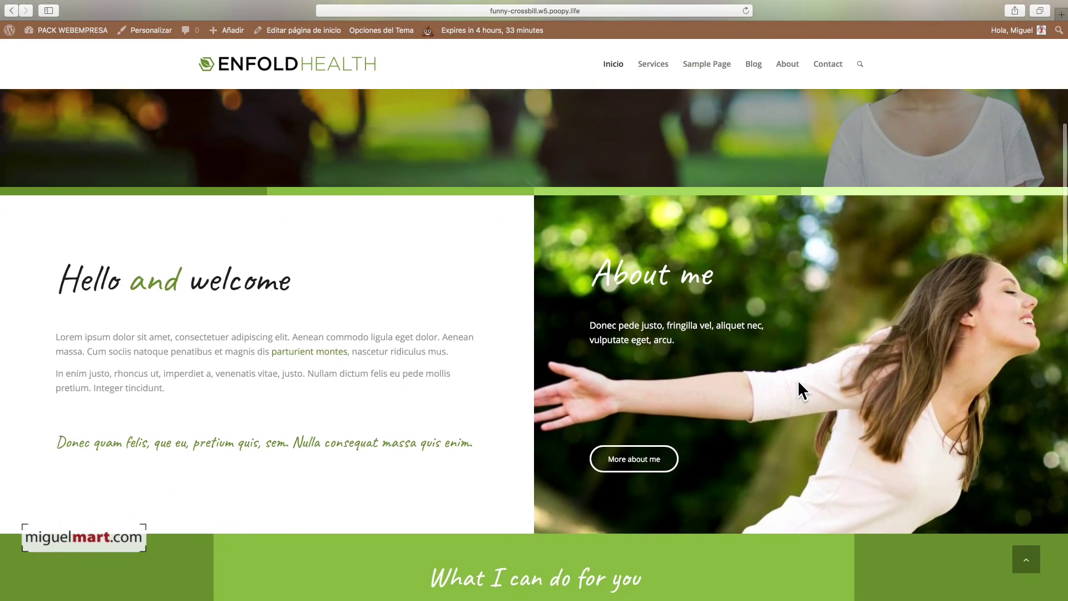
{"action": "scroll", "coordinate": [797, 380], "scroll_direction": "down", "scroll_amount": 5}
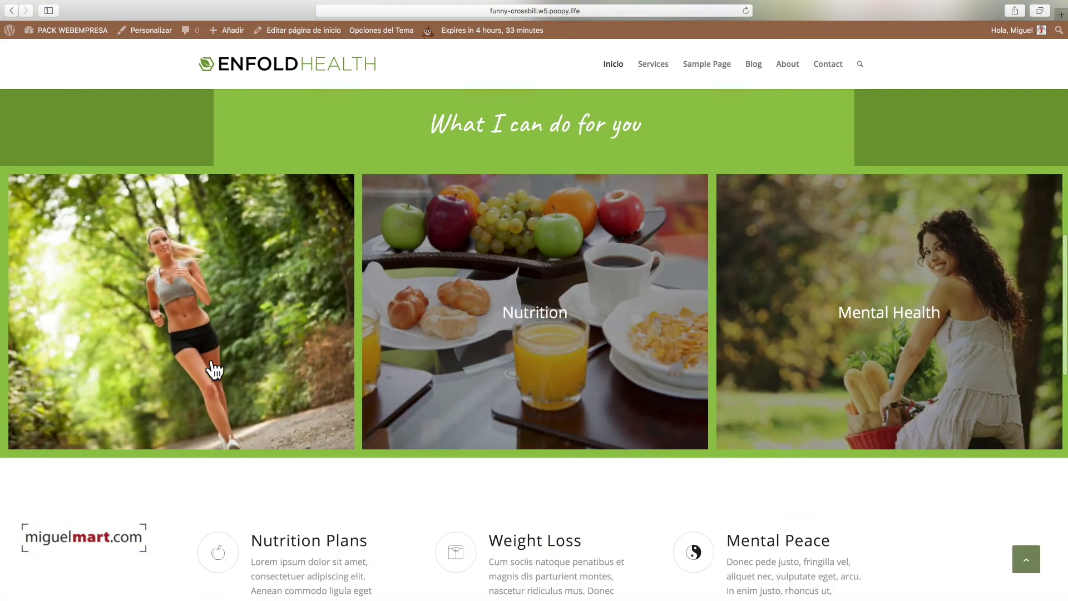
{"action": "scroll", "coordinate": [825, 394], "scroll_direction": "down", "scroll_amount": 15}
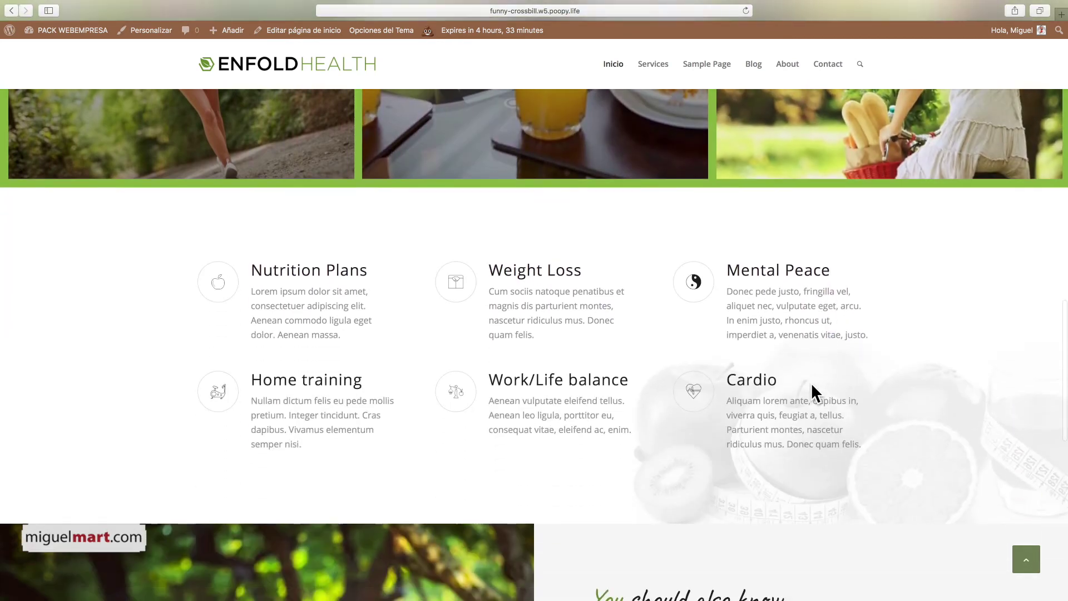
{"action": "scroll", "coordinate": [810, 383], "scroll_direction": "down", "scroll_amount": 5}
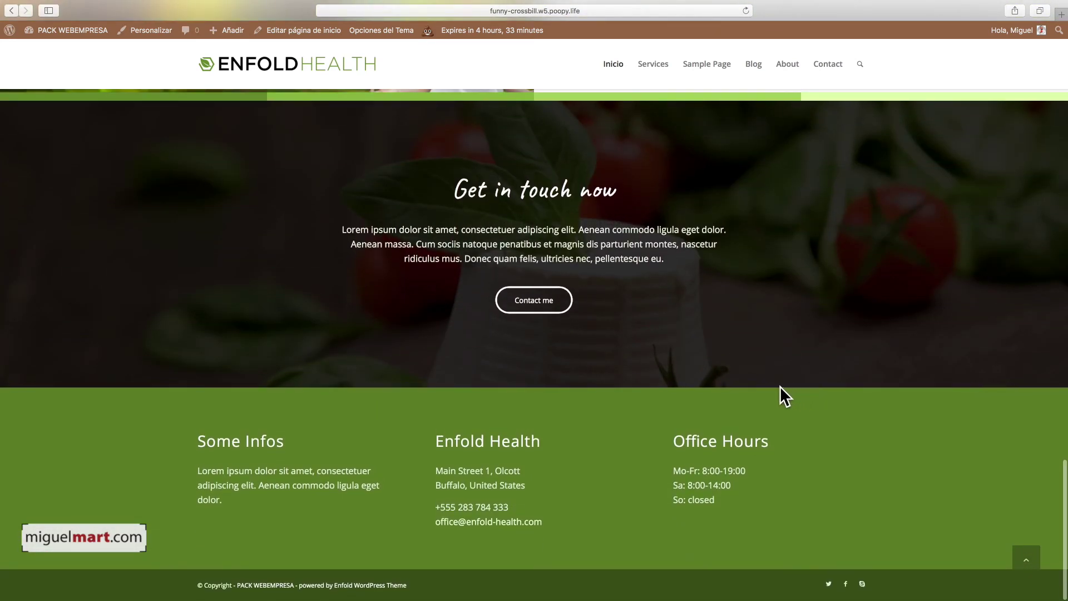
{"action": "scroll", "coordinate": [782, 386], "scroll_direction": "up", "scroll_amount": 15}
{"action": "scroll", "coordinate": [779, 386], "scroll_direction": "up", "scroll_amount": 10}
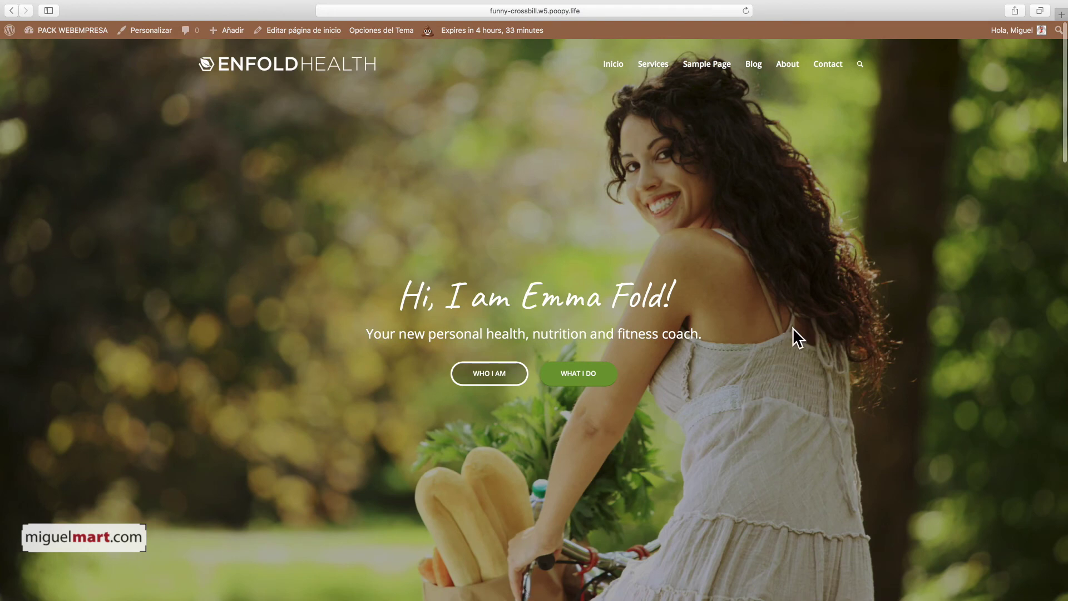
{"action": "scroll", "coordinate": [797, 327], "scroll_direction": "down", "scroll_amount": 2}
{"action": "scroll", "coordinate": [789, 334], "scroll_direction": "down", "scroll_amount": 8}
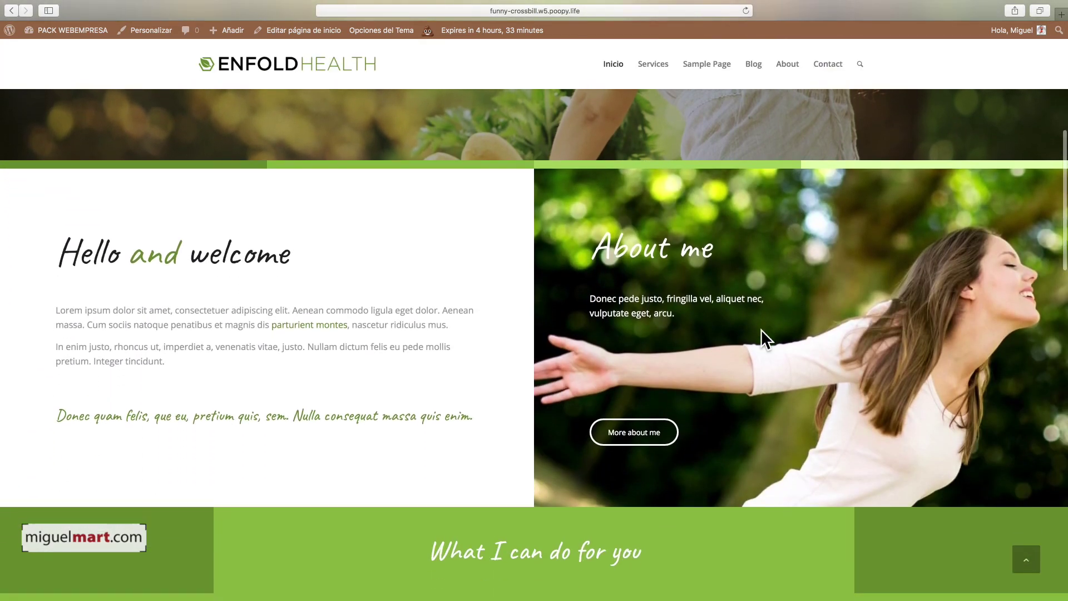
{"action": "scroll", "coordinate": [762, 333], "scroll_direction": "down", "scroll_amount": 2}
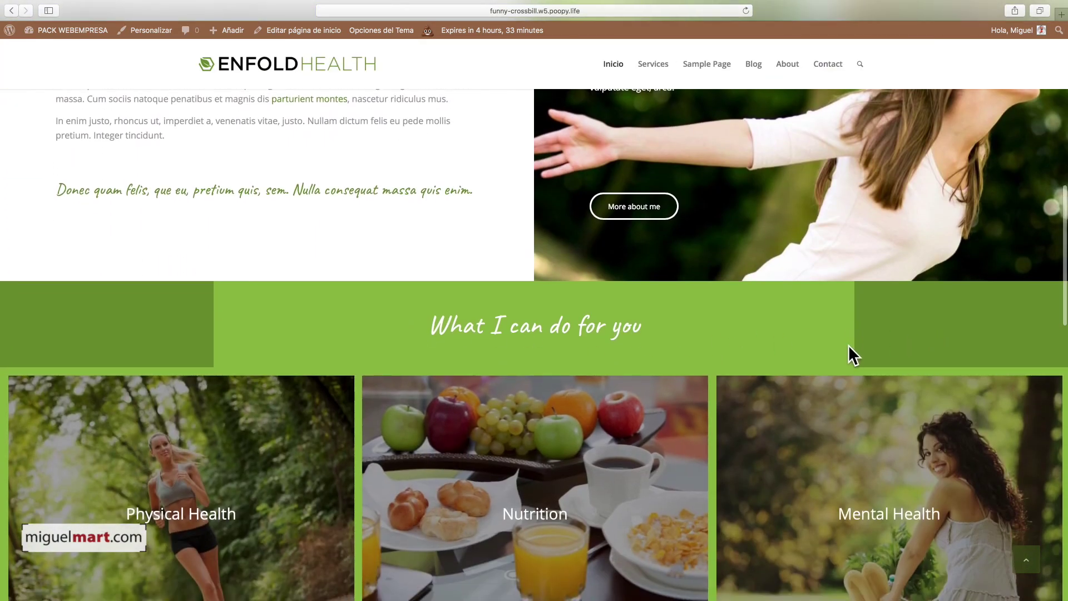
{"action": "scroll", "coordinate": [835, 362], "scroll_direction": "down", "scroll_amount": 3}
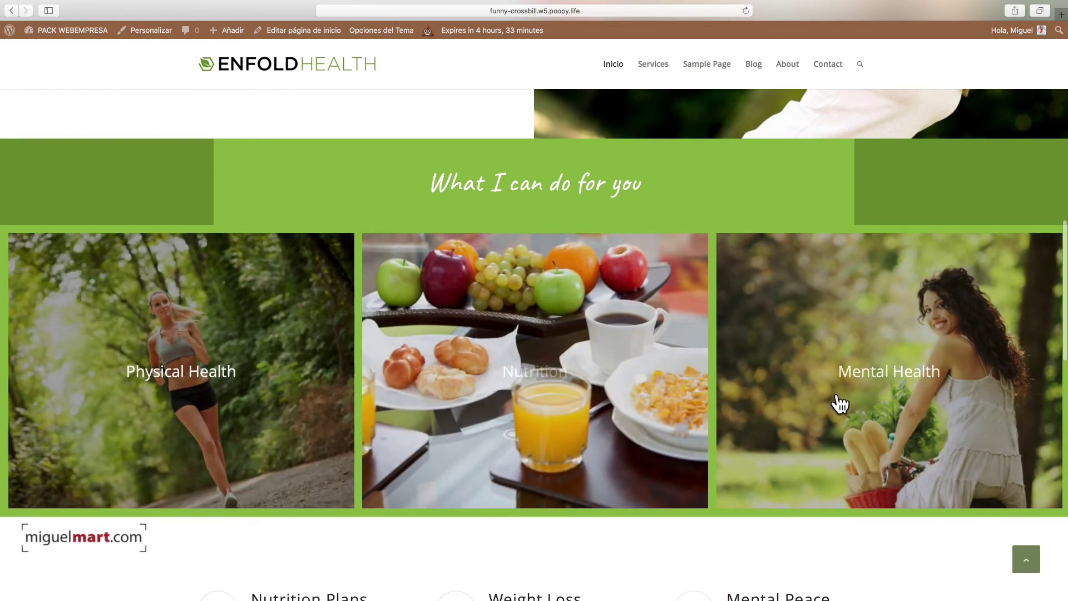
{"action": "scroll", "coordinate": [584, 408], "scroll_direction": "down", "scroll_amount": 10}
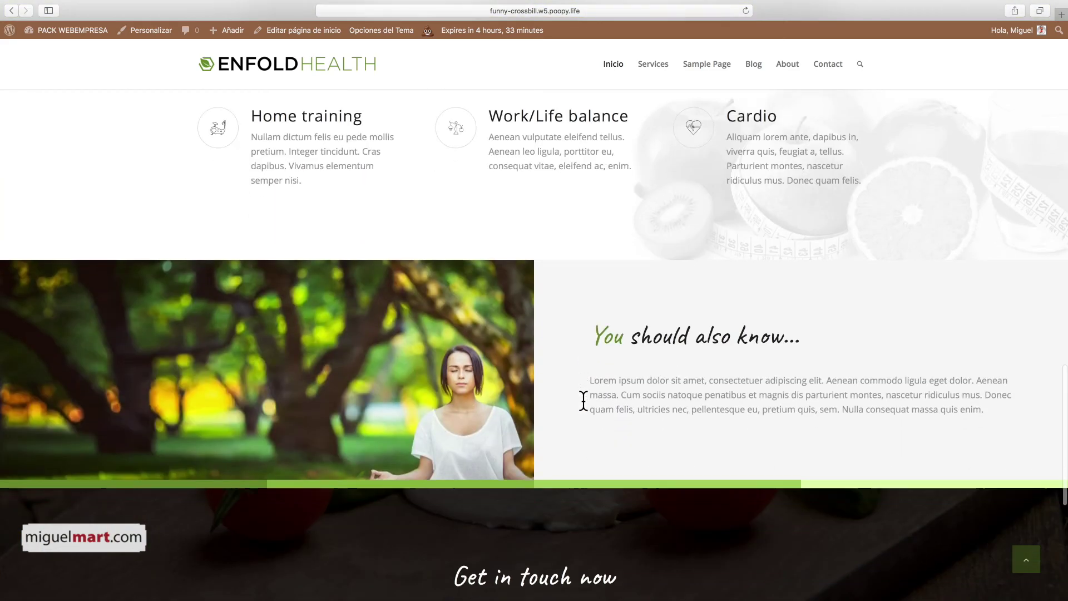
{"action": "scroll", "coordinate": [583, 401], "scroll_direction": "down", "scroll_amount": 7}
{"action": "scroll", "coordinate": [799, 395], "scroll_direction": "up", "scroll_amount": 12}
{"action": "scroll", "coordinate": [799, 397], "scroll_direction": "up", "scroll_amount": 10}
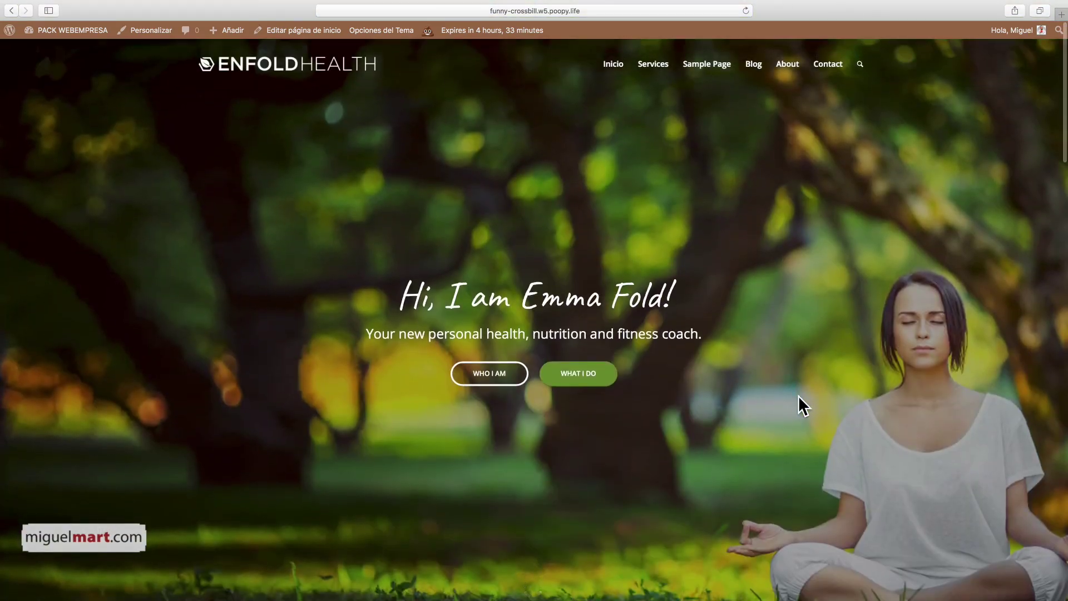